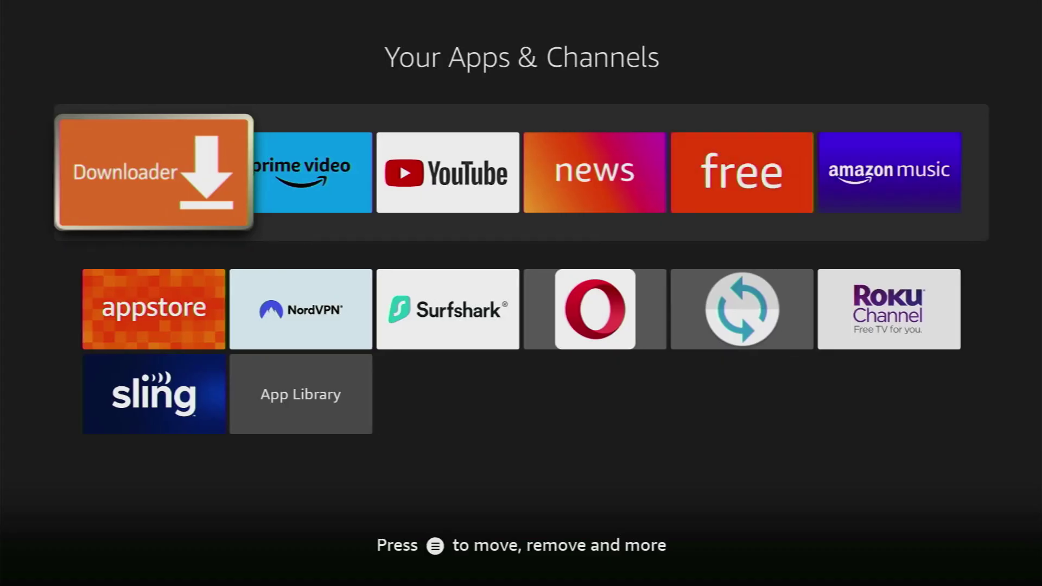
Leave the apps list and open the search from the Find section of the home screen
{"action": "key", "text": "Escape"}
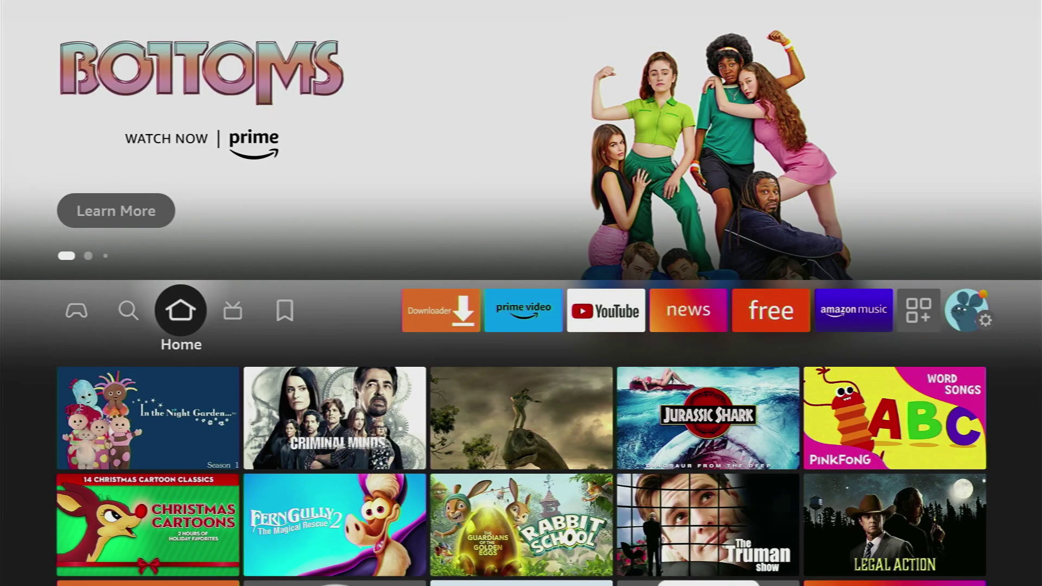
{"action": "key", "text": "Left"}
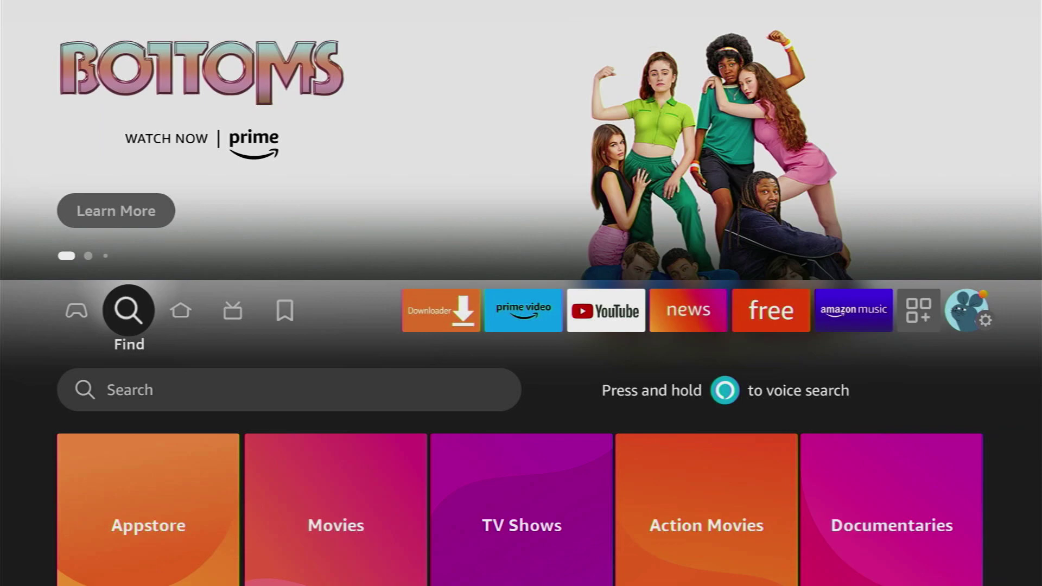
{"action": "key", "text": "Down"}
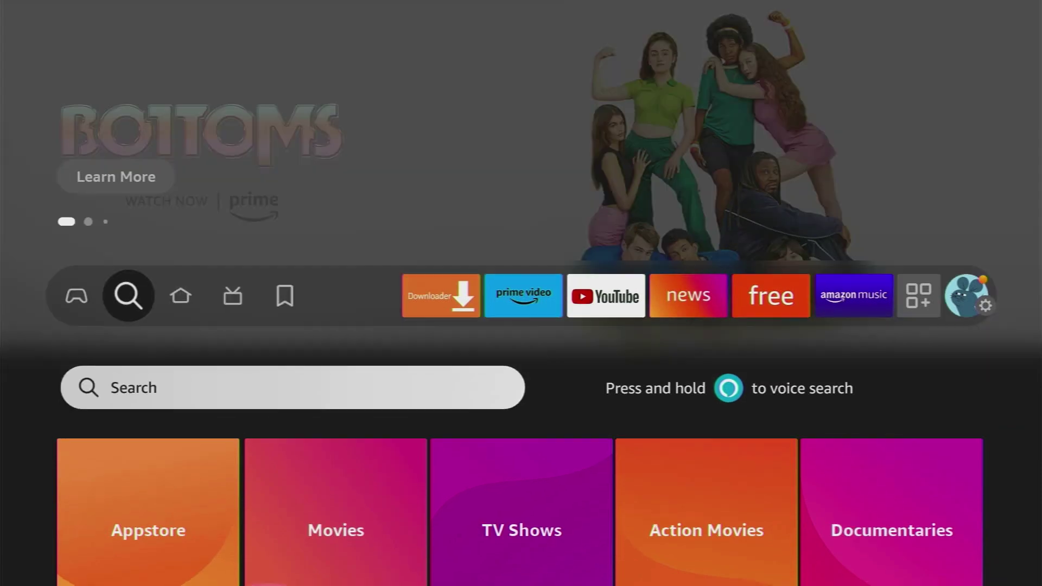
{"action": "key", "text": "Return"}
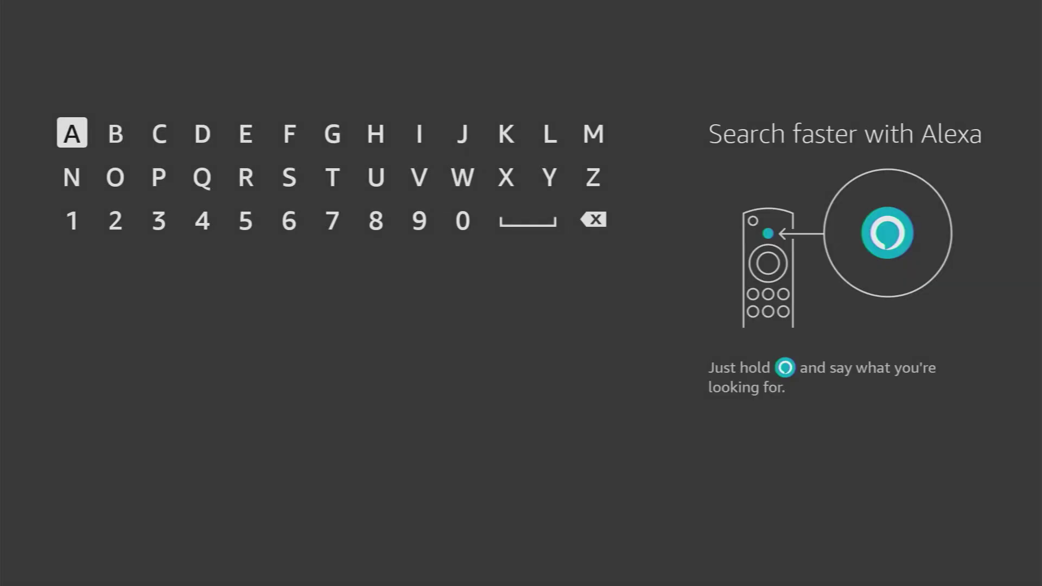
Enter "Do" as the search text
{"action": "key", "text": "Right"}
{"action": "key", "text": "Right"}
{"action": "key", "text": "Right"}
{"action": "key", "text": "Return"}
{"action": "key", "text": "Down"}
{"action": "key", "text": "Left"}
{"action": "key", "text": "Left"}
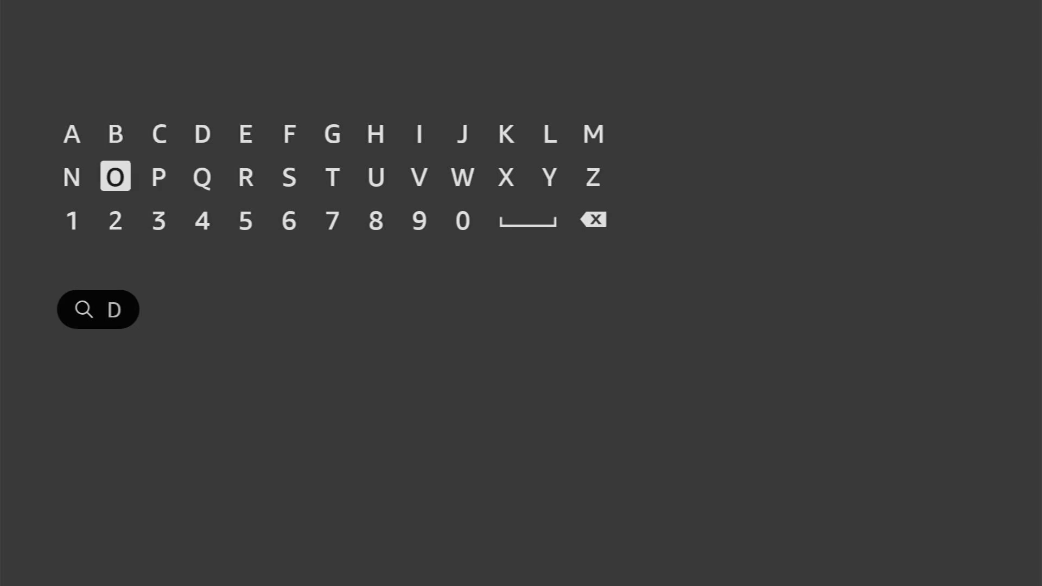
{"action": "key", "text": "Return"}
Choose the Downloader suggestion to look up the app in the search results
{"action": "key", "text": "Right"}
{"action": "key", "text": "Right"}
{"action": "key", "text": "Right"}
{"action": "key", "text": "Right"}
{"action": "key", "text": "Right"}
{"action": "key", "text": "Right"}
{"action": "key", "text": "Down"}
{"action": "key", "text": "Down"}
{"action": "key", "text": "Down"}
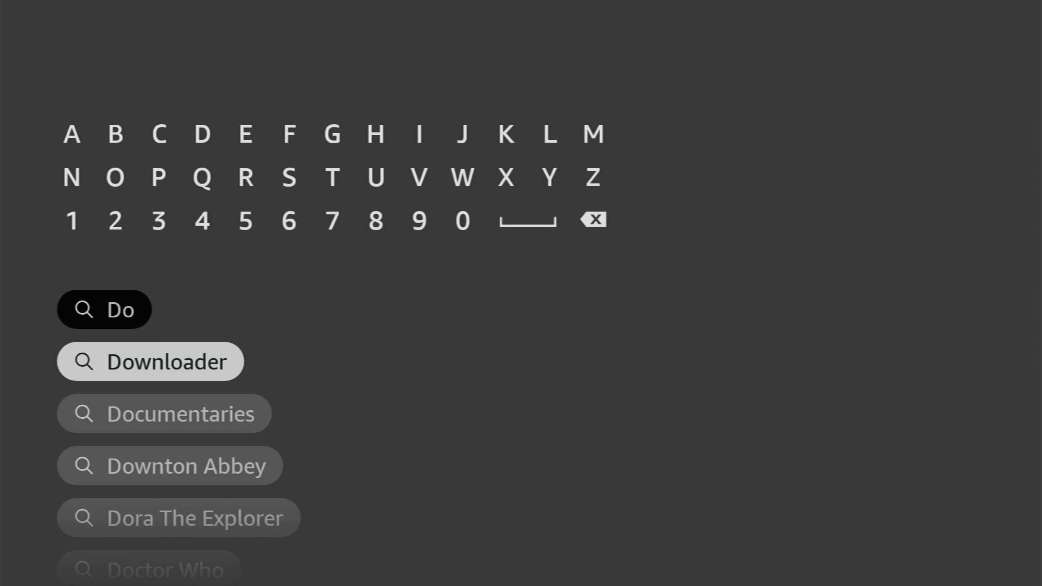
{"action": "key", "text": "Return"}
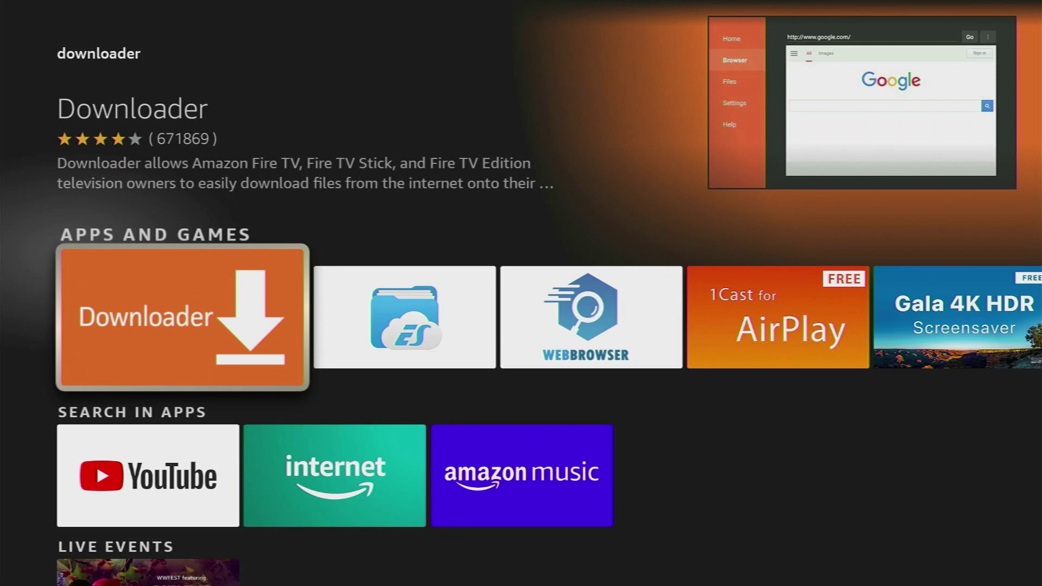
Return to the home screen and bring up the settings categories
{"action": "key", "text": "Home"}
{"action": "key", "text": "Right"}
{"action": "key", "text": "Right"}
{"action": "key", "text": "Right"}
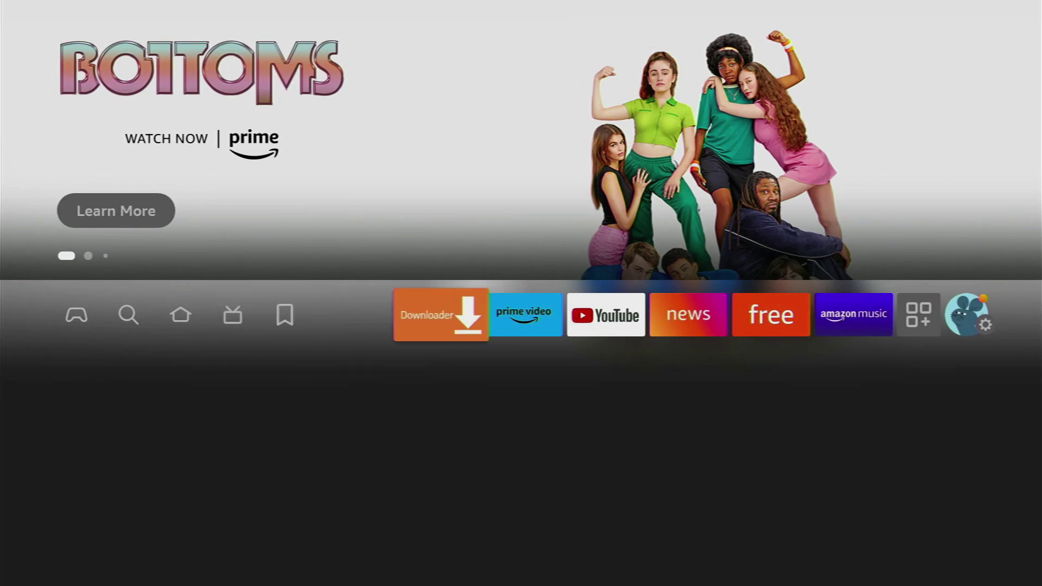
{"action": "key", "text": "Right"}
{"action": "key", "text": "Right"}
{"action": "key", "text": "Right"}
{"action": "key", "text": "Right"}
{"action": "key", "text": "Right"}
{"action": "key", "text": "Right"}
{"action": "key", "text": "Right"}
{"action": "key", "text": "Right"}
{"action": "key", "text": "Left"}
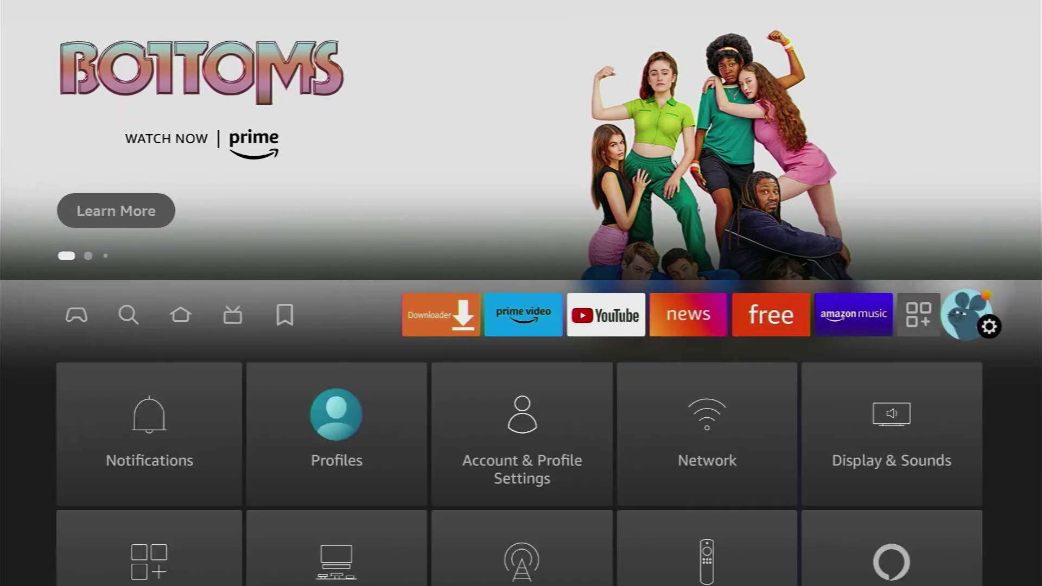
Open the My Fire TV settings
{"action": "key", "text": "Down"}
{"action": "key", "text": "Down"}
{"action": "key", "text": "Down"}
{"action": "key", "text": "Right"}
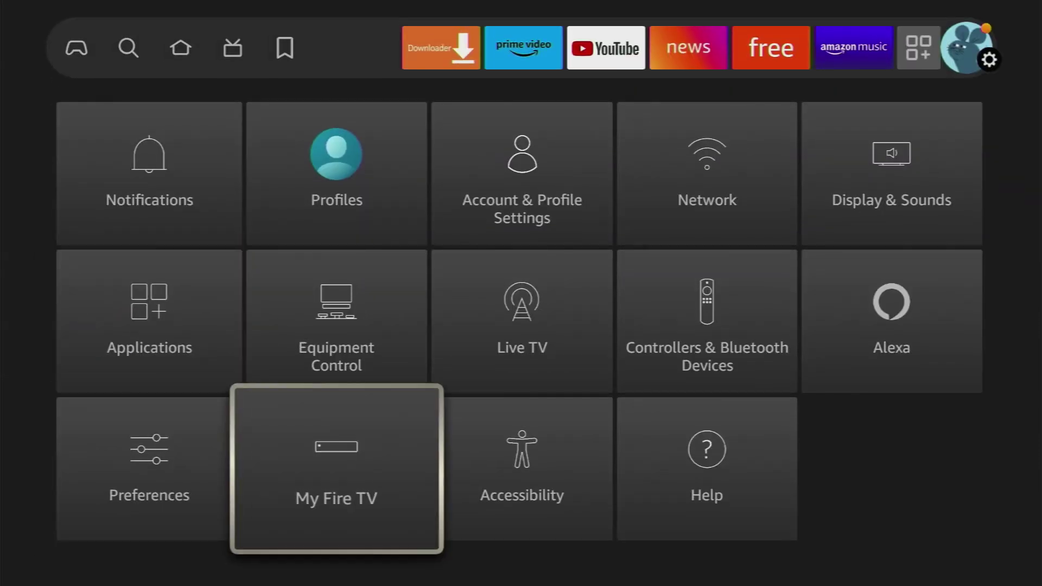
{"action": "key", "text": "Return"}
Select the Fire TV Stick entry under About and return to the My Fire TV settings
{"action": "key", "text": "Down"}
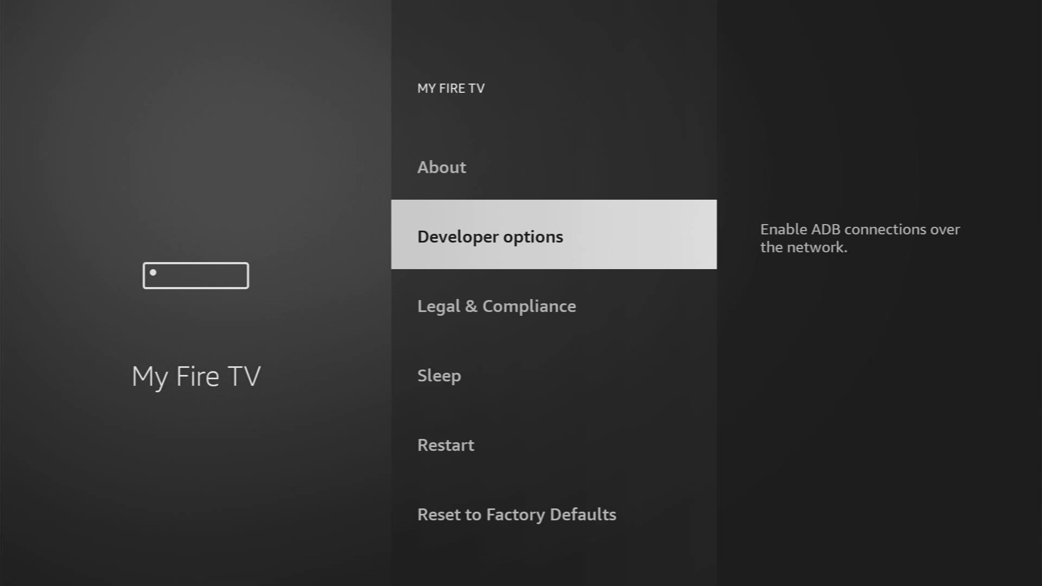
{"action": "key", "text": "Up"}
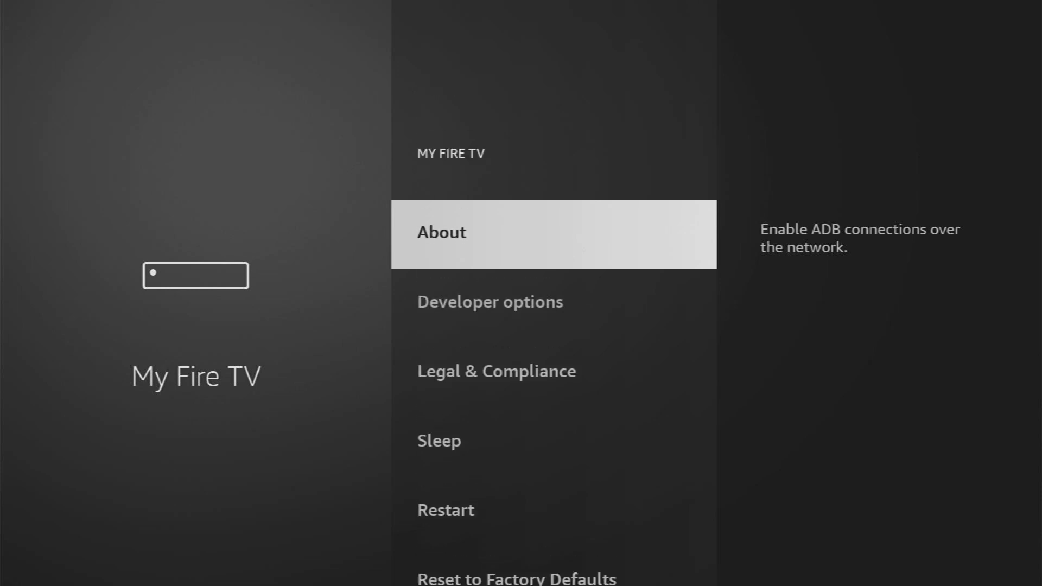
{"action": "key", "text": "Return"}
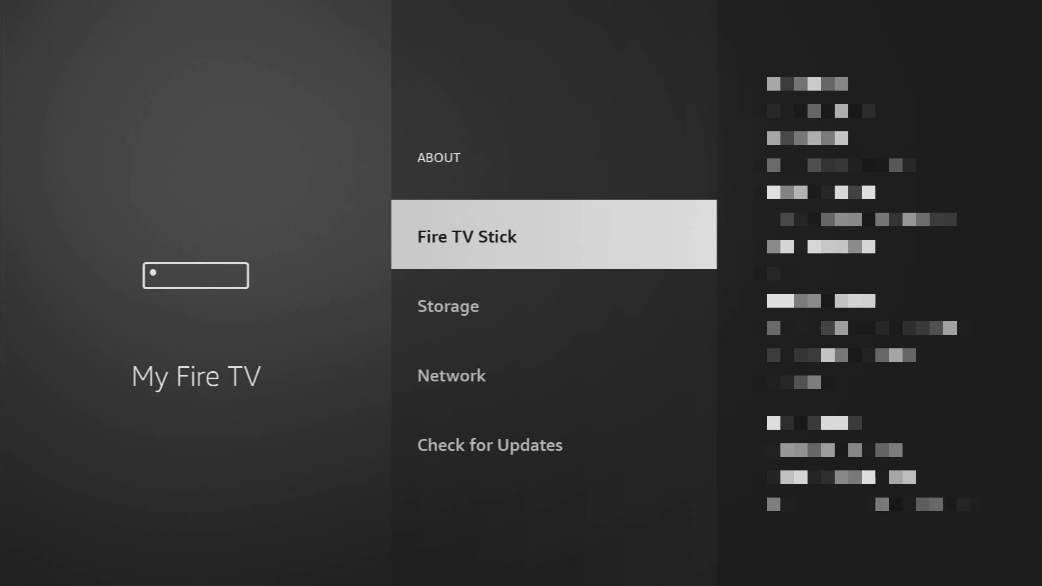
{"action": "key", "text": "Return"}
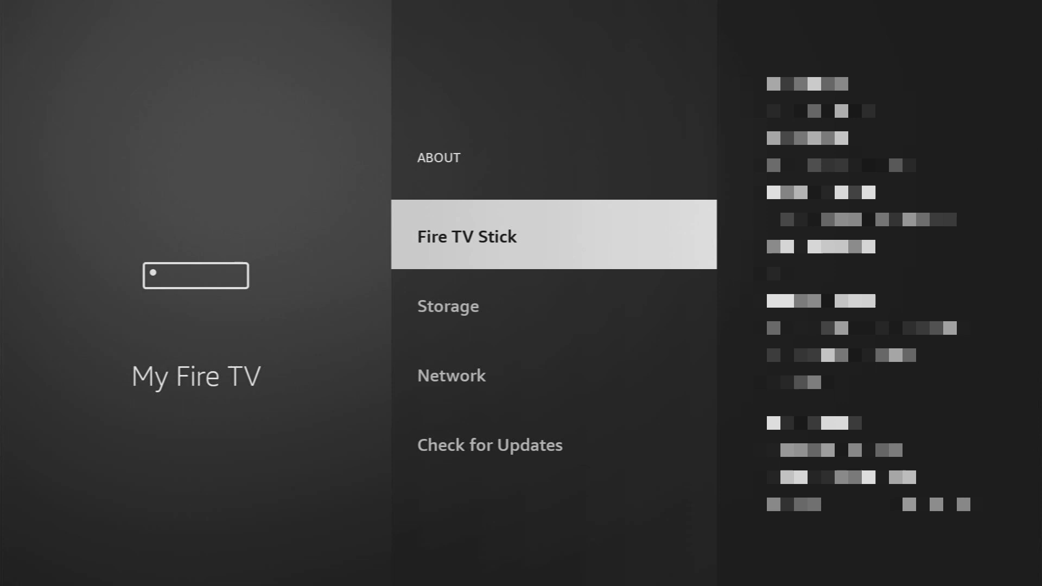
{"action": "key", "text": "Escape"}
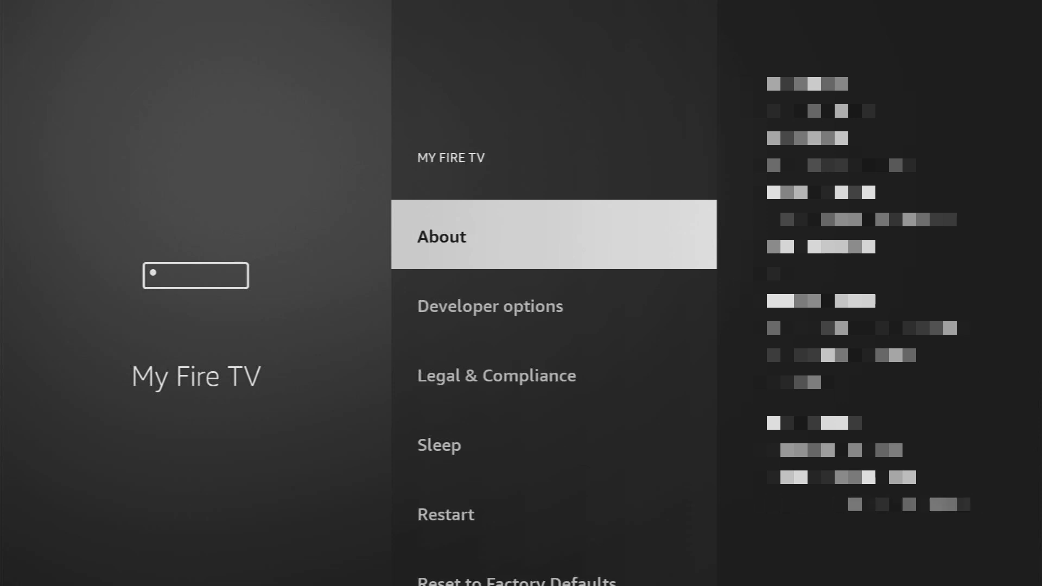
Set ADB debugging to ON in the developer options
{"action": "key", "text": "Down"}
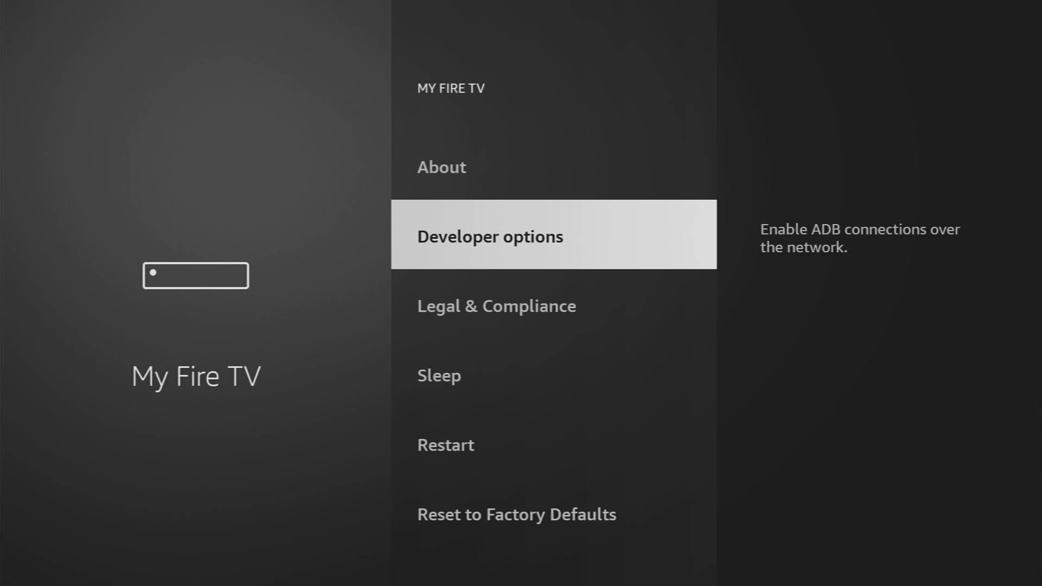
{"action": "key", "text": "Return"}
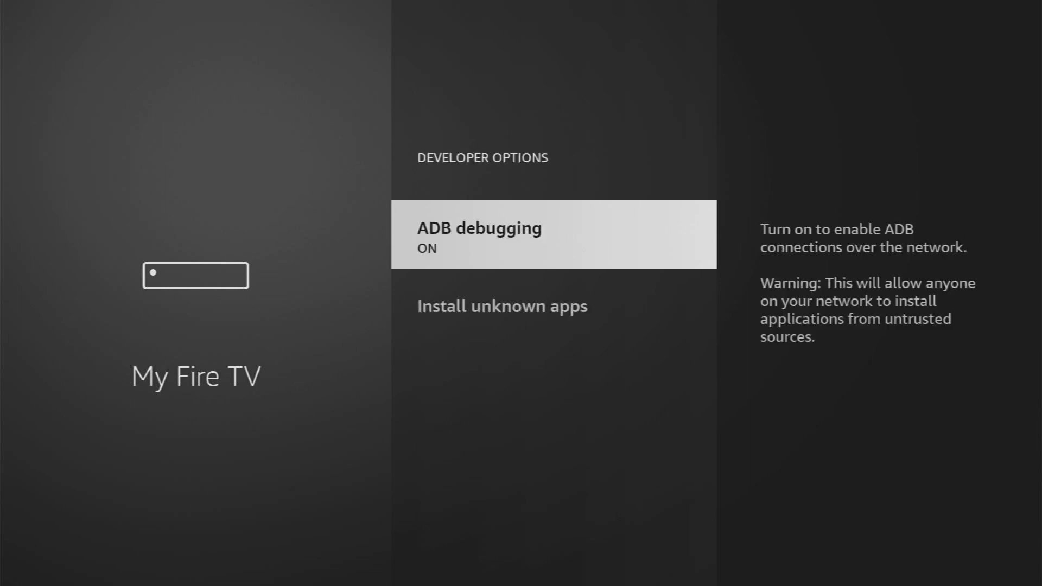
{"action": "key", "text": "Return"}
{"action": "key", "text": "Return"}
{"action": "key", "text": "Down"}
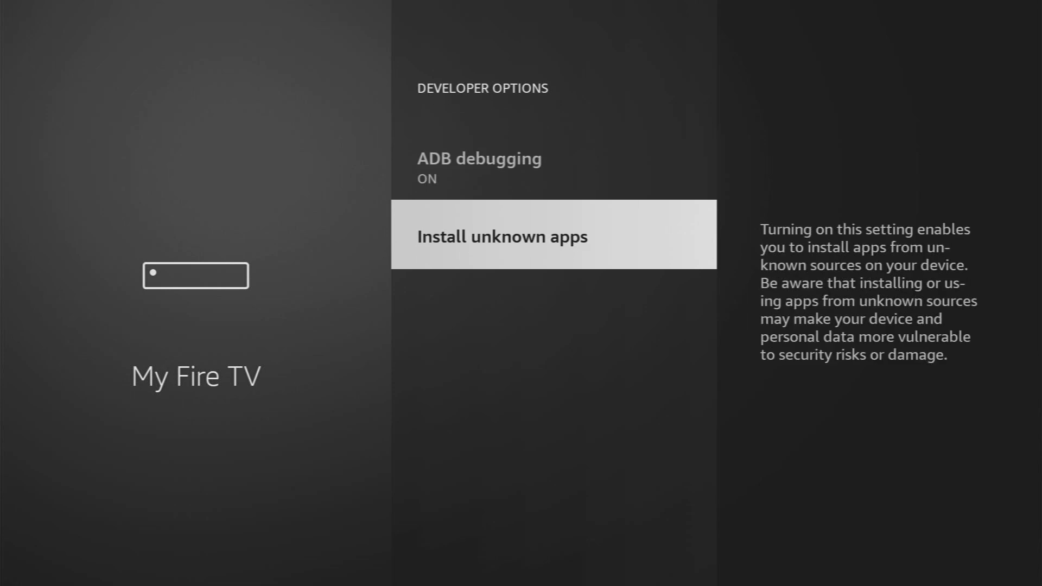
Allow Downloader to install unknown apps in the developer options
{"action": "key", "text": "Return"}
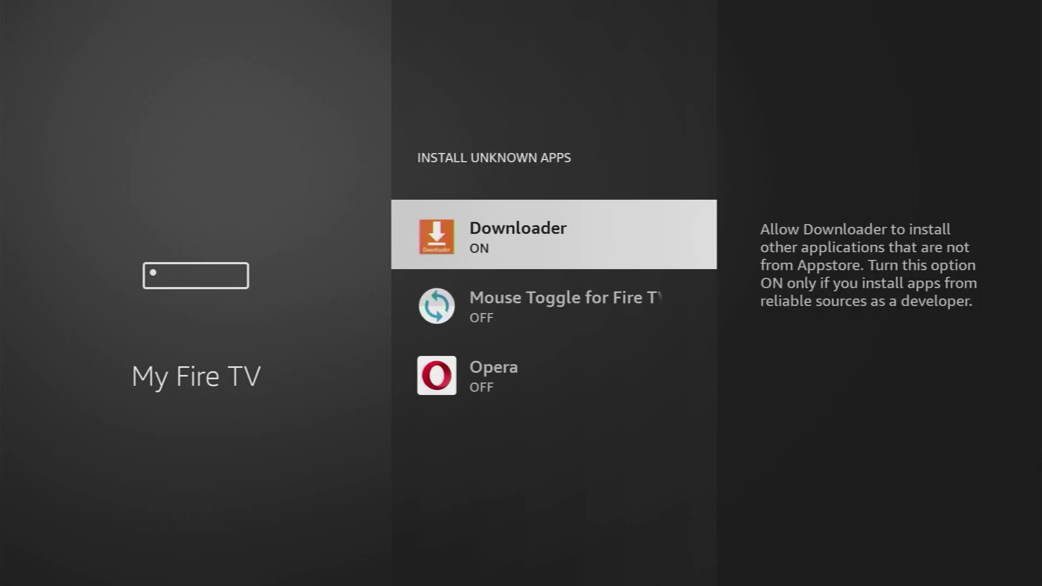
{"action": "key", "text": "Return"}
{"action": "key", "text": "Return"}
Return to the home screen and launch Downloader from the full list of apps and channels
{"action": "key", "text": "Home"}
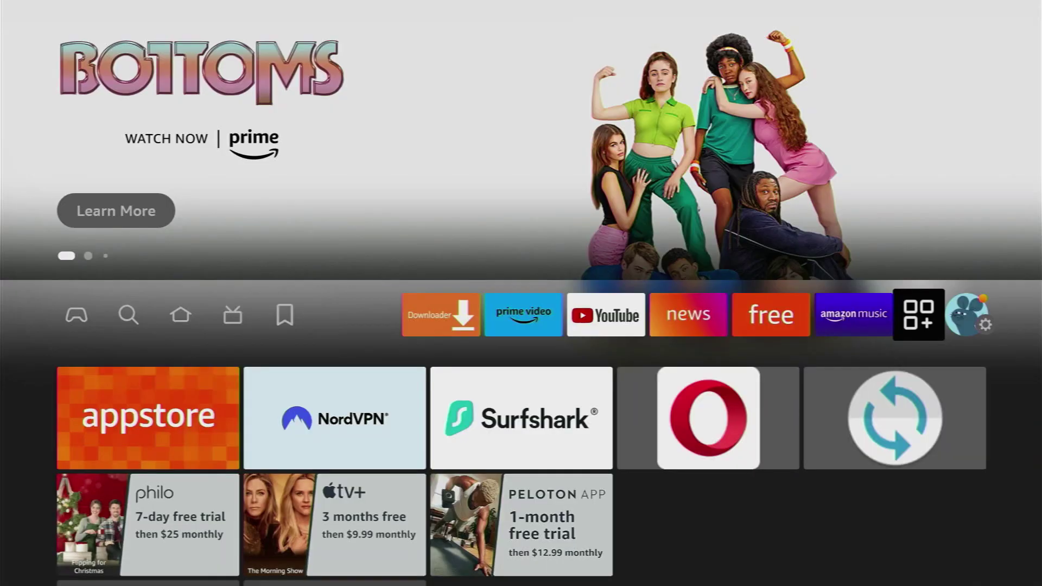
{"action": "key", "text": "Return"}
{"action": "key", "text": "Right"}
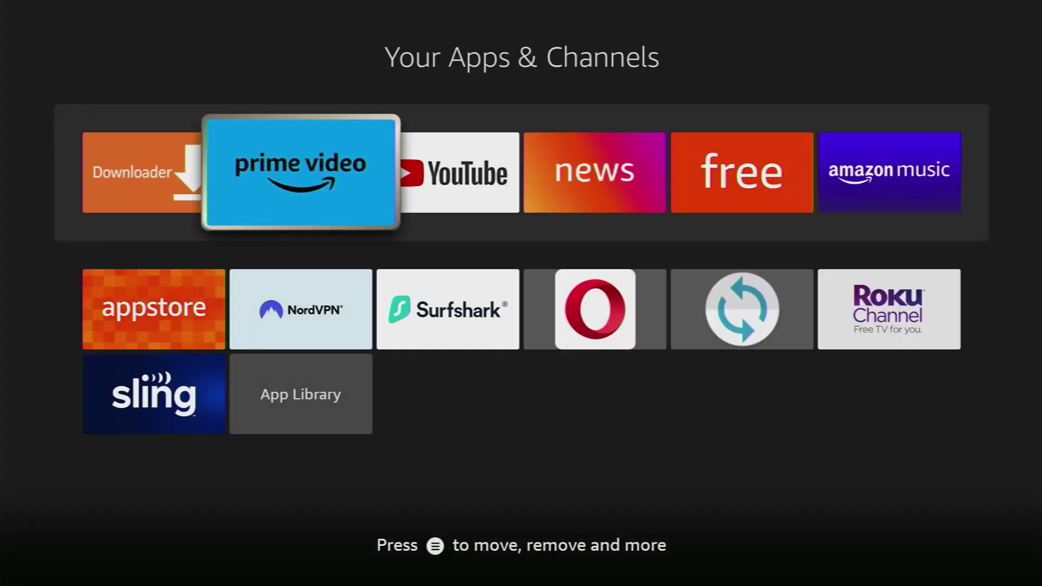
{"action": "key", "text": "Left"}
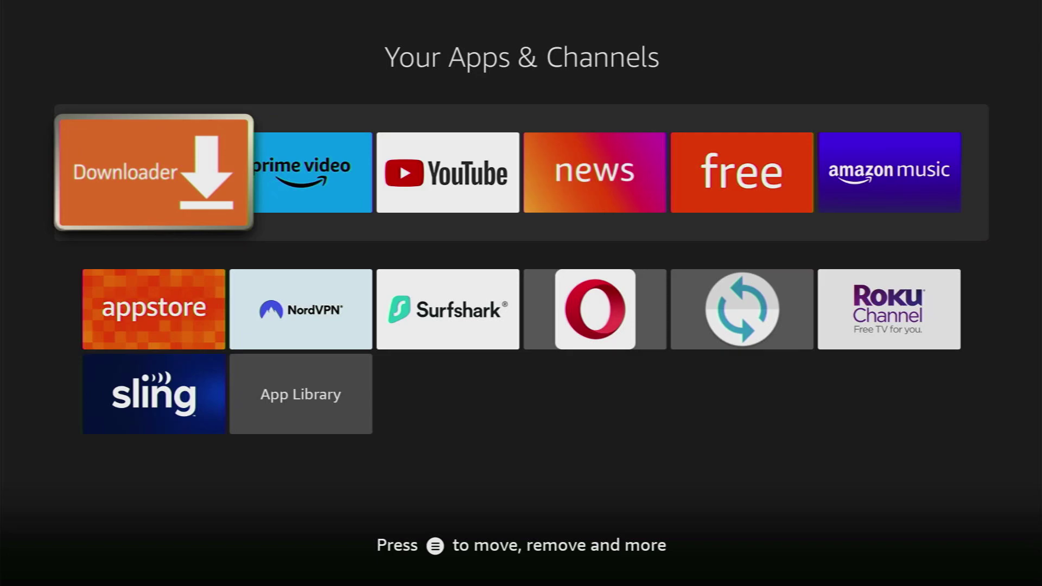
{"action": "key", "text": "Return"}
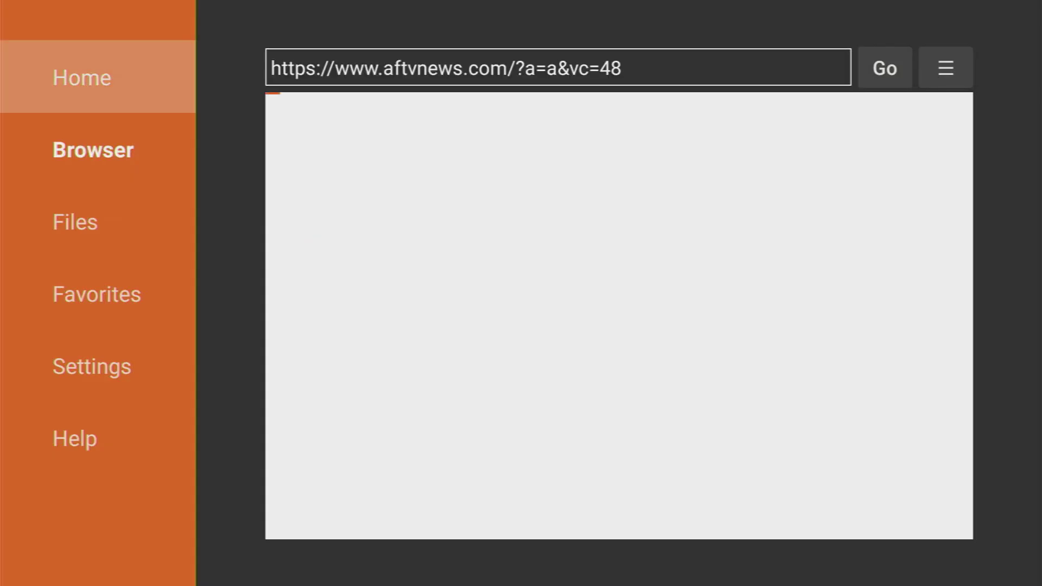
Switch Downloader to its Home page with the URL or search term field
{"action": "key", "text": "Return"}
{"action": "key", "text": "Up"}
{"action": "key", "text": "Up"}
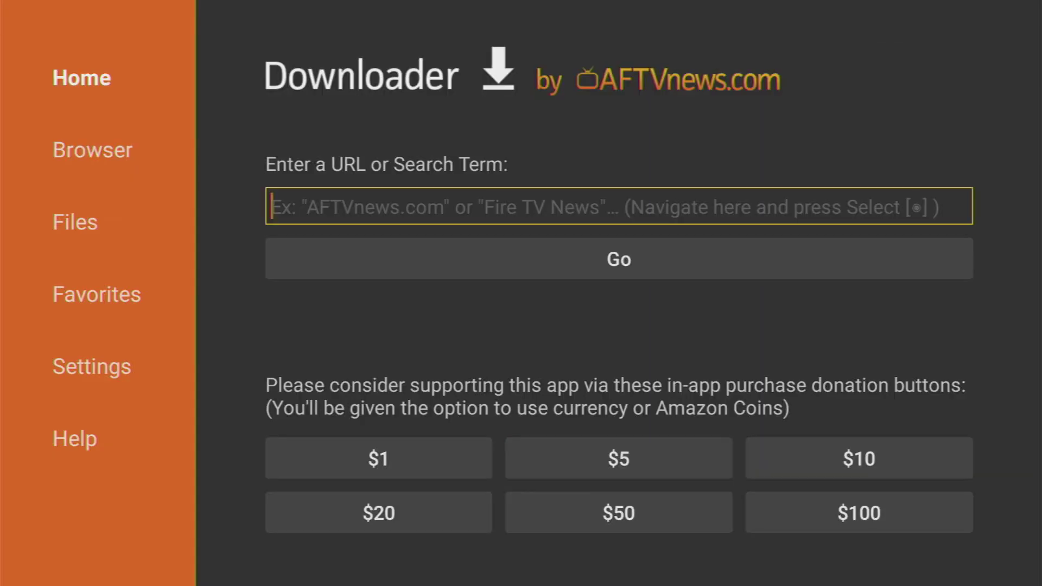
Enter "aptoide" in the URL or search term field
{"action": "key", "text": "Return"}
{"action": "key", "text": "Return"}
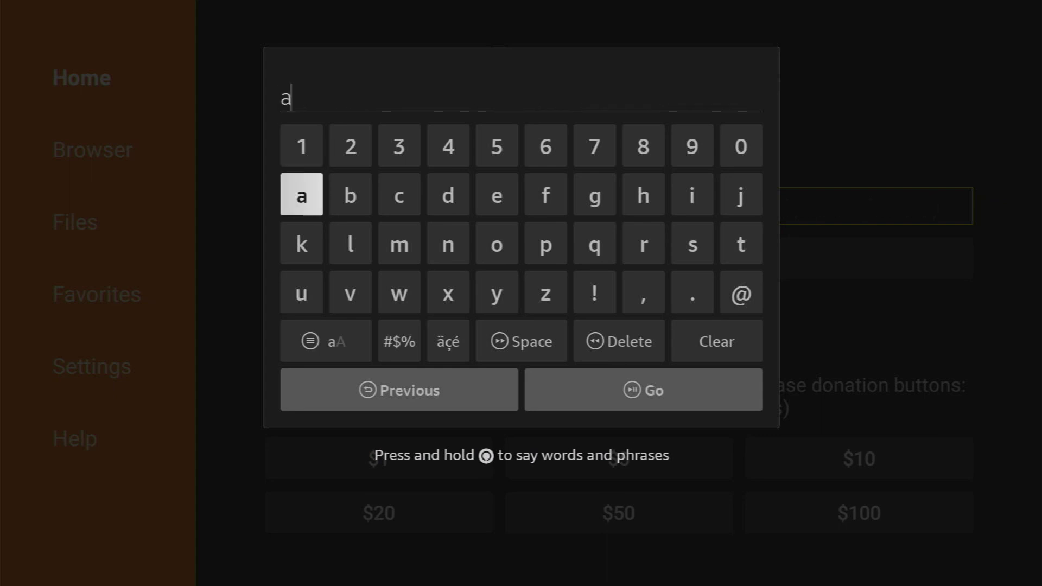
{"action": "key", "text": "Right"}
{"action": "key", "text": "Right"}
{"action": "key", "text": "Right"}
{"action": "key", "text": "Right"}
{"action": "key", "text": "Right"}
{"action": "key", "text": "Down"}
{"action": "key", "text": "Return"}
{"action": "key", "text": "Right"}
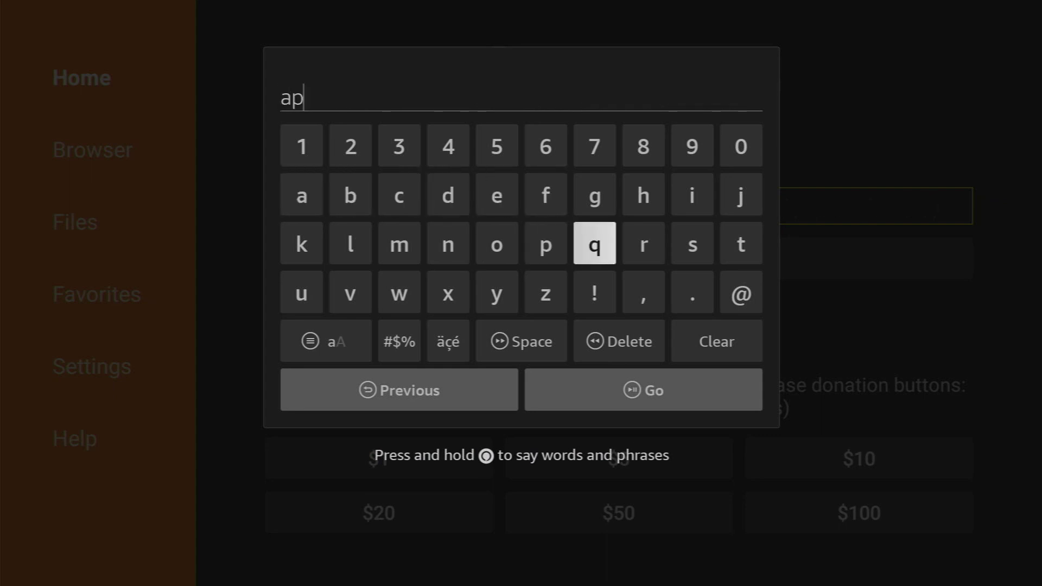
{"action": "key", "text": "Right"}
{"action": "key", "text": "Right"}
{"action": "key", "text": "Right"}
{"action": "key", "text": "Return"}
{"action": "key", "text": "Left"}
{"action": "key", "text": "Left"}
{"action": "key", "text": "Left"}
{"action": "key", "text": "Left"}
{"action": "key", "text": "Left"}
{"action": "key", "text": "Return"}
{"action": "key", "text": "Up"}
{"action": "key", "text": "Right"}
{"action": "key", "text": "Right"}
{"action": "key", "text": "Right"}
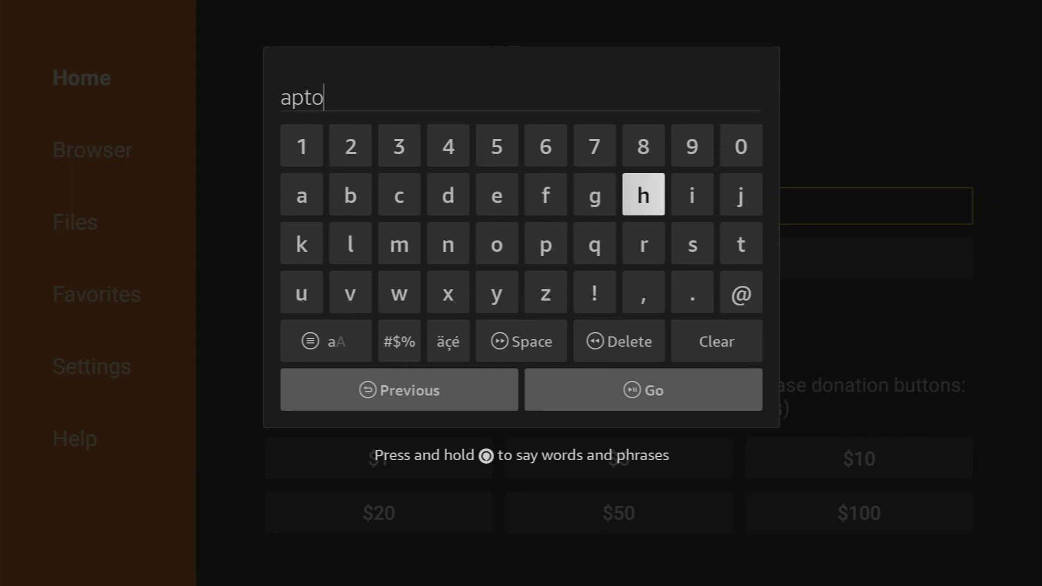
{"action": "key", "text": "Right"}
{"action": "key", "text": "Return"}
{"action": "key", "text": "Left"}
{"action": "key", "text": "Left"}
{"action": "key", "text": "Left"}
{"action": "key", "text": "Left"}
{"action": "key", "text": "Left"}
{"action": "key", "text": "Return"}
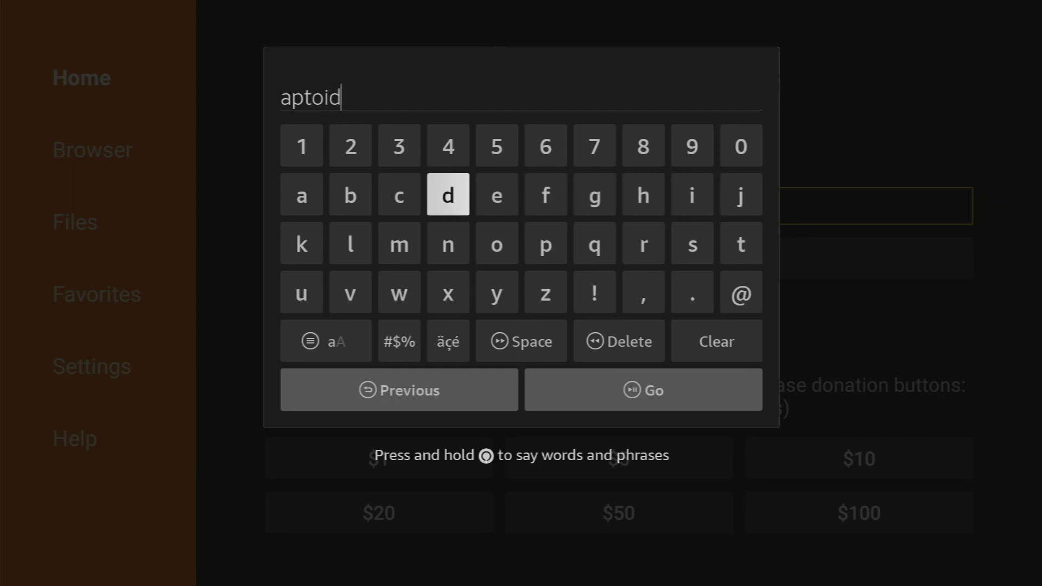
{"action": "key", "text": "Right"}
{"action": "key", "text": "Return"}
Add a space and "tv" so the search term reads "aptoide tv"
{"action": "key", "text": "Down"}
{"action": "key", "text": "Down"}
{"action": "key", "text": "Down"}
{"action": "key", "text": "Down"}
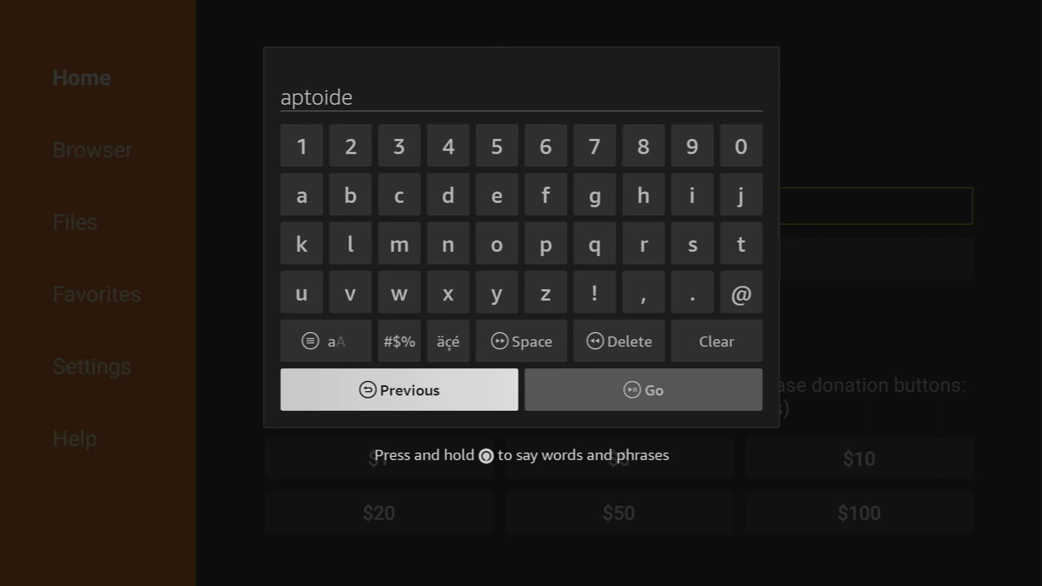
{"action": "key", "text": "Up"}
{"action": "key", "text": "Right"}
{"action": "key", "text": "Right"}
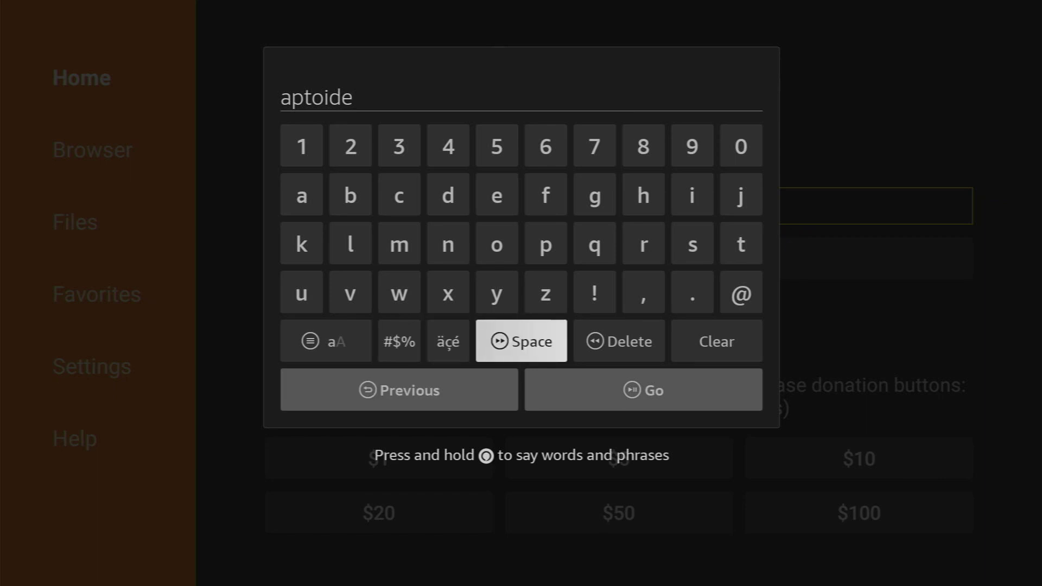
{"action": "key", "text": "Return"}
{"action": "key", "text": "Up"}
{"action": "key", "text": "Up"}
{"action": "key", "text": "Right"}
{"action": "key", "text": "Right"}
{"action": "key", "text": "Right"}
{"action": "key", "text": "Right"}
{"action": "key", "text": "Right"}
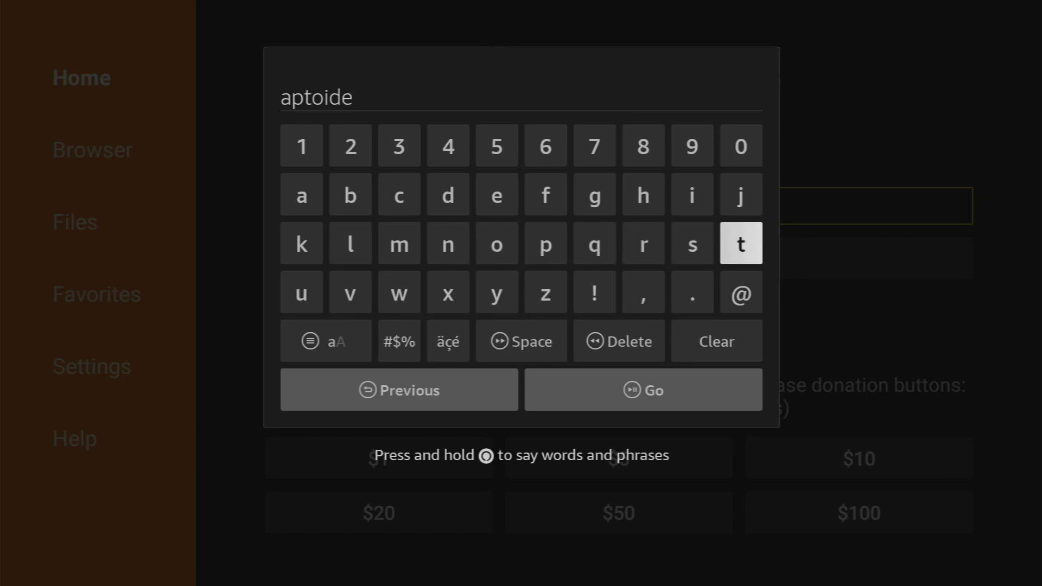
{"action": "key", "text": "Return"}
{"action": "key", "text": "Left"}
{"action": "key", "text": "Left"}
{"action": "key", "text": "Left"}
{"action": "key", "text": "Left"}
{"action": "key", "text": "Left"}
{"action": "key", "text": "Left"}
{"action": "key", "text": "Left"}
{"action": "key", "text": "Left"}
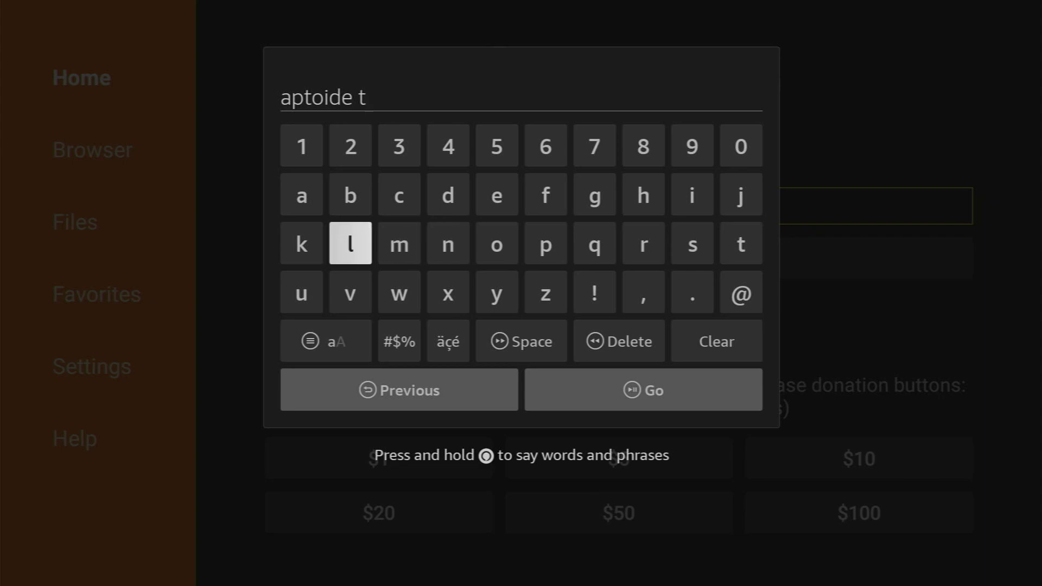
{"action": "key", "text": "Down"}
{"action": "key", "text": "Return"}
Run the web search for "aptoide tv"
{"action": "key", "text": "Down"}
{"action": "key", "text": "Down"}
{"action": "key", "text": "Right"}
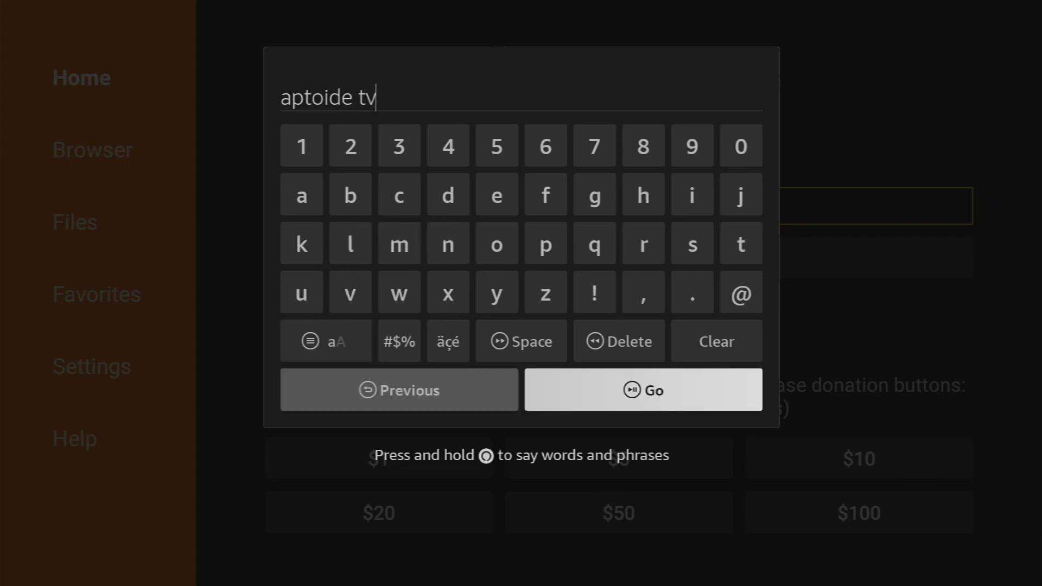
{"action": "key", "text": "Return"}
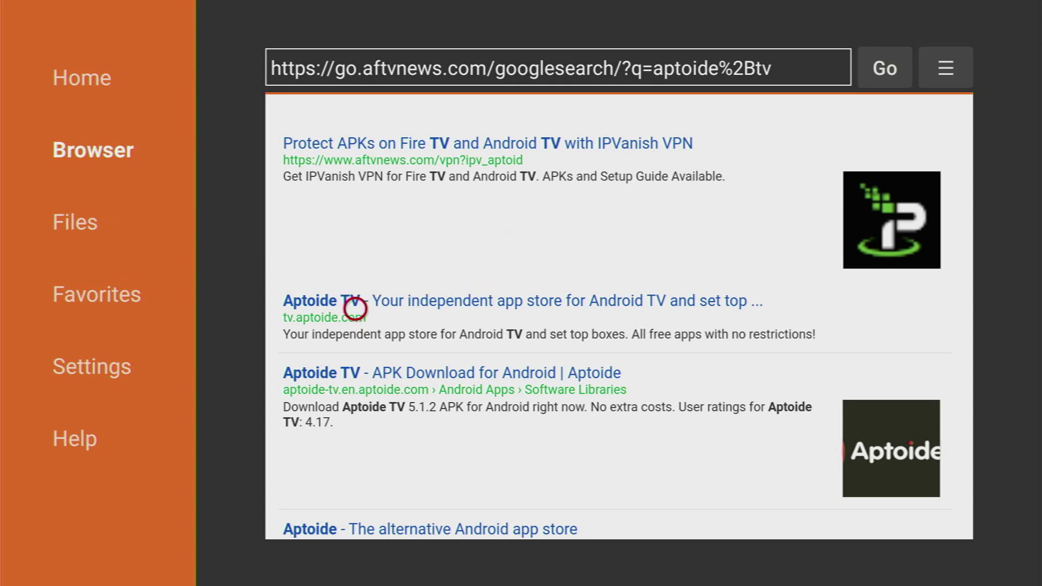
Open the tv.aptoide.com result from the web search results
{"action": "key", "text": "Escape"}
{"action": "key", "text": "Right"}
{"action": "key", "text": "Down"}
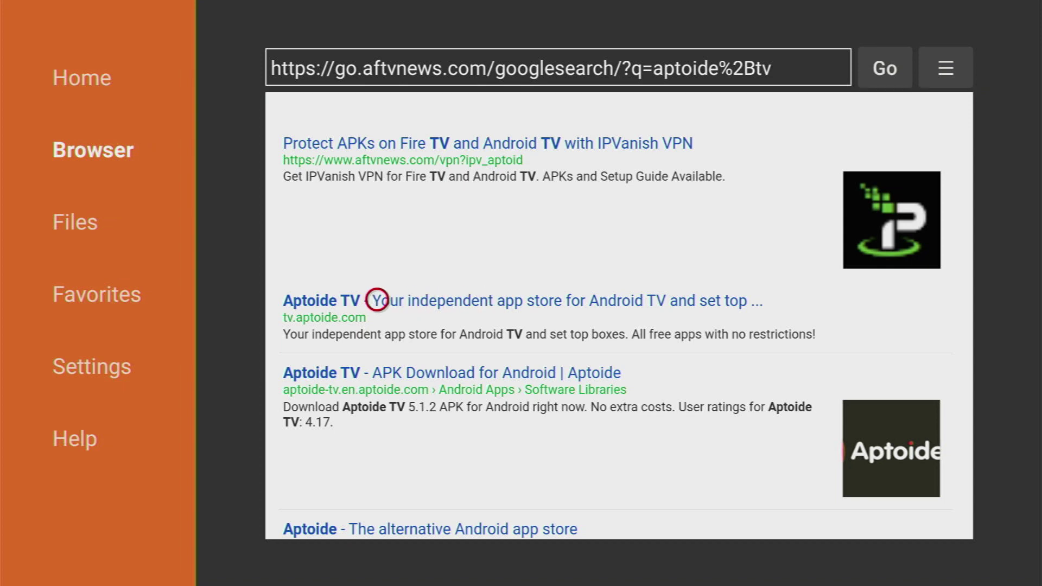
{"action": "left_click", "coordinate": [377, 300]}
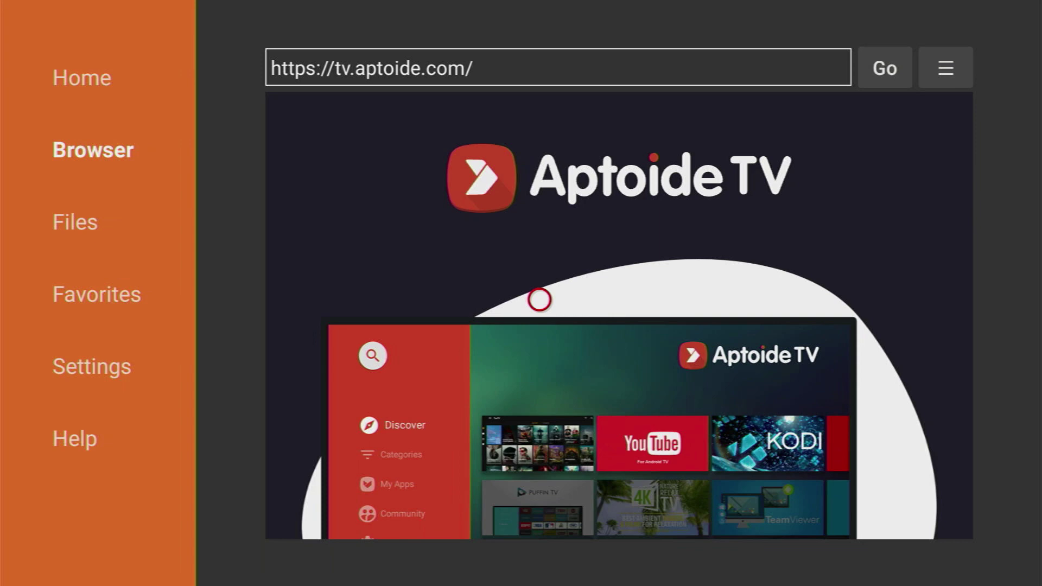
Download the Aptoide TV installation file from the tv.aptoide.com page
{"action": "scroll", "coordinate": [539, 517], "scroll_direction": "down", "scroll_amount": 5}
{"action": "scroll", "coordinate": [537, 515], "scroll_direction": "down", "scroll_amount": 4}
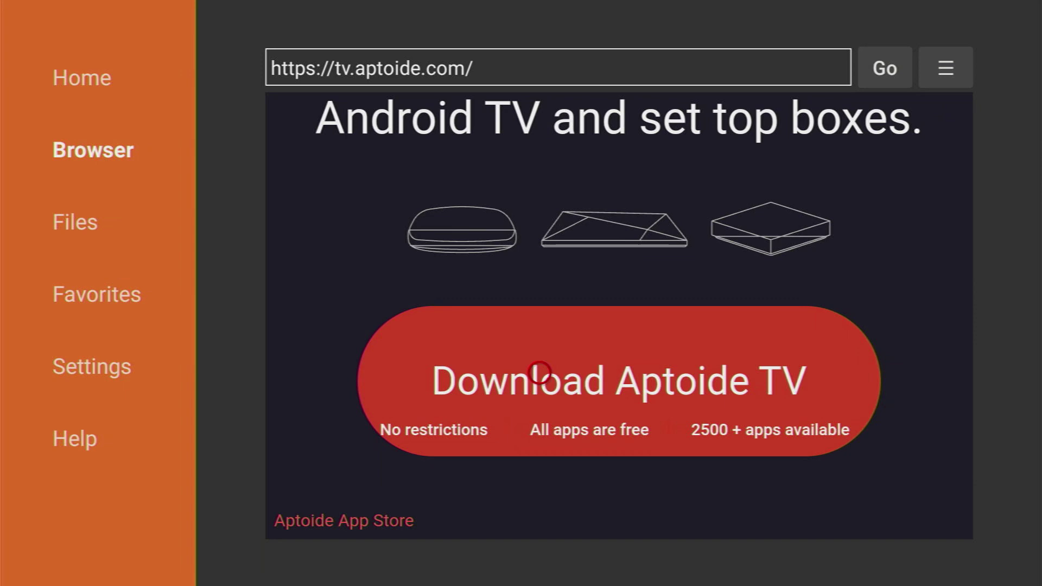
{"action": "left_click", "coordinate": [540, 374]}
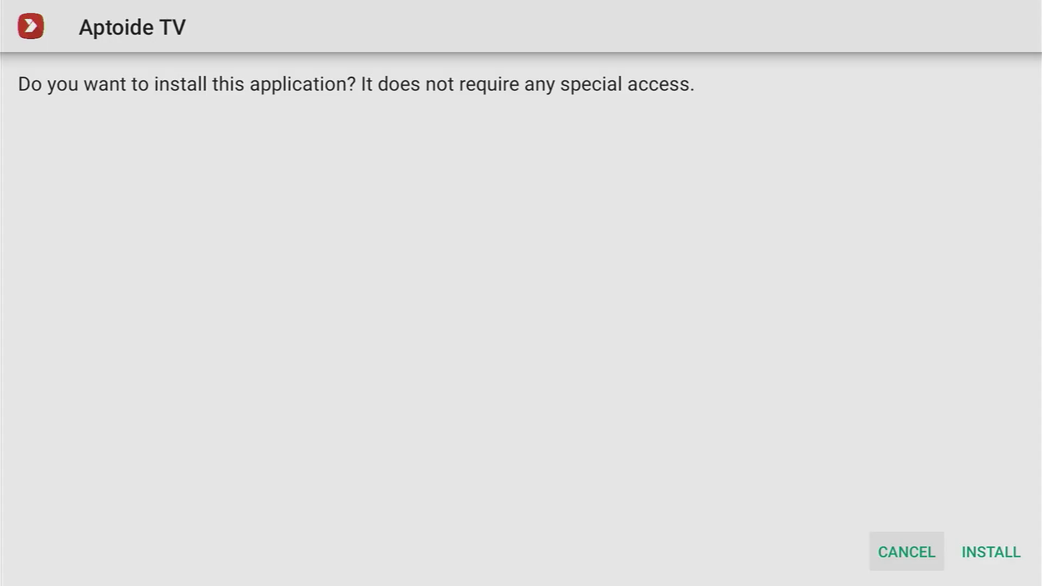
Install Aptoide TV and finish the installer without opening the app
{"action": "key", "text": "Right"}
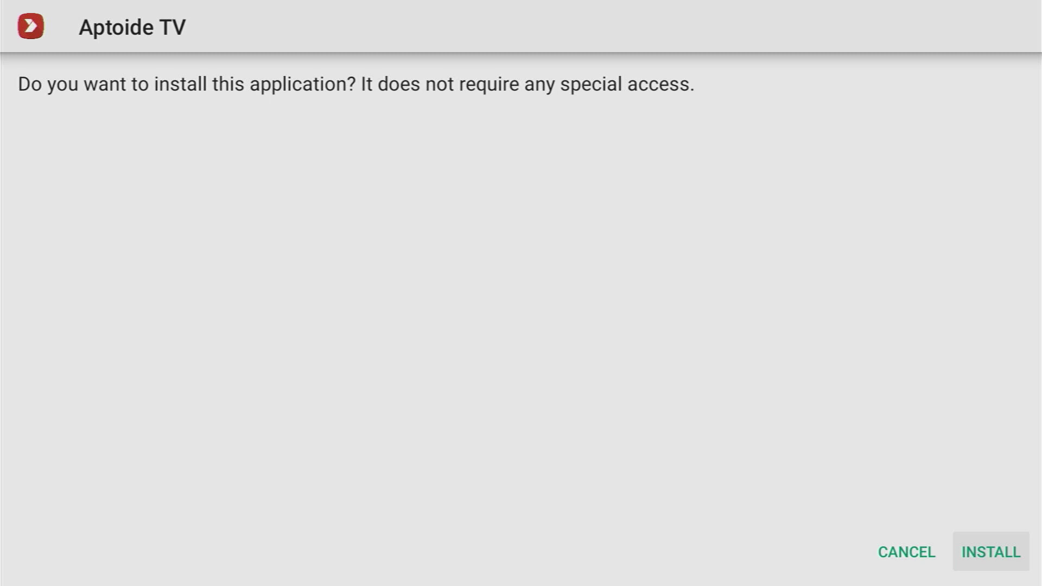
{"action": "key", "text": "Return"}
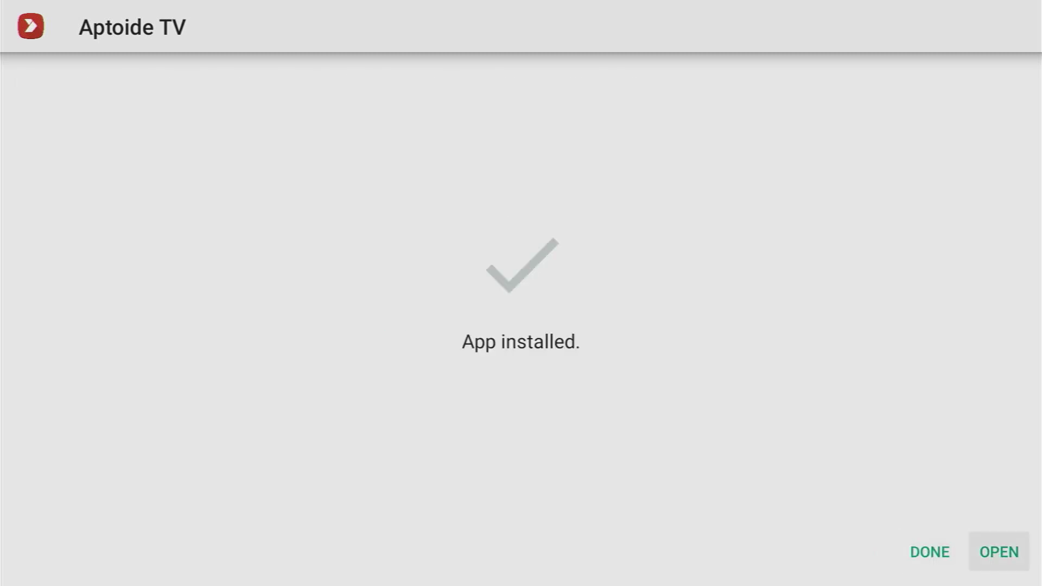
{"action": "key", "text": "Left"}
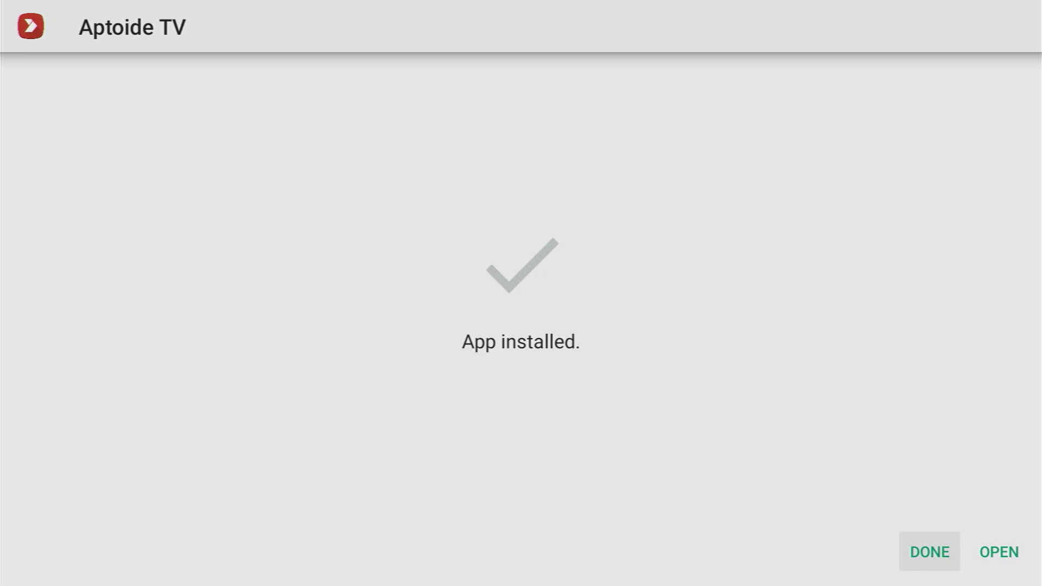
{"action": "key", "text": "Return"}
Delete the downloaded file AptoideTV-5.1.2.apk from the Downloader folder and confirm the deletion
{"action": "key", "text": "Right"}
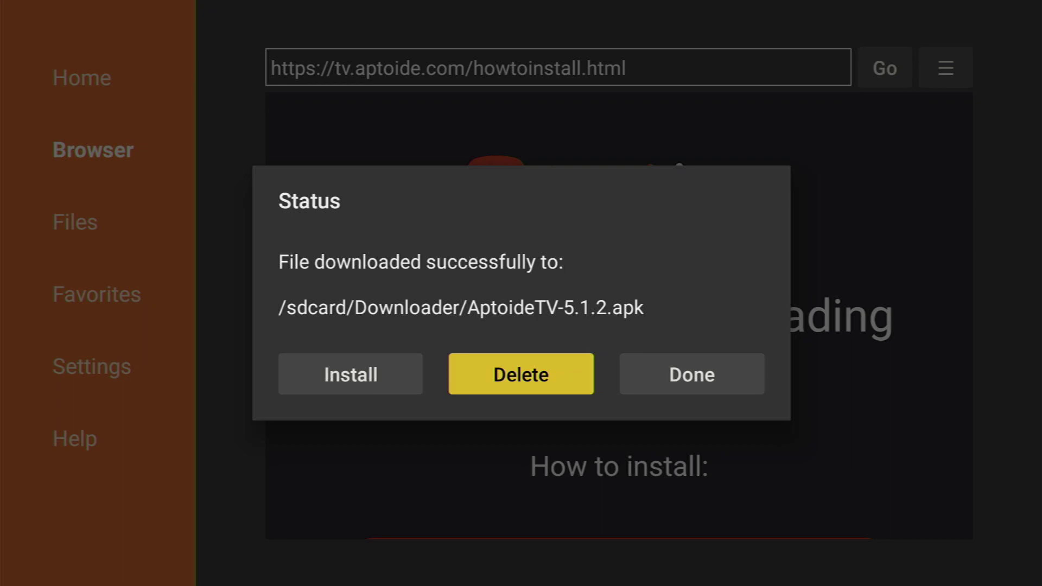
{"action": "key", "text": "Return"}
{"action": "key", "text": "Left"}
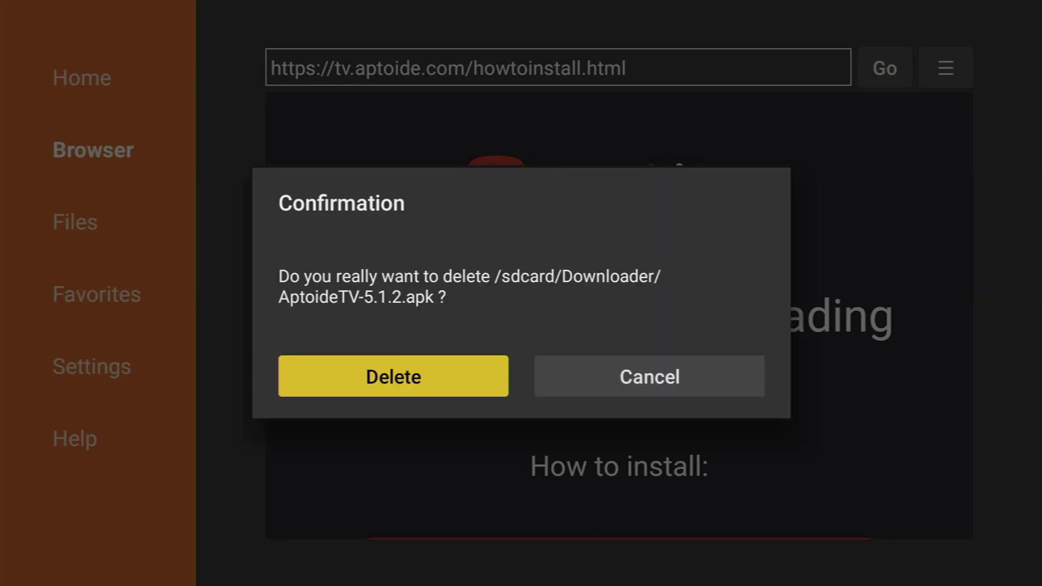
{"action": "key", "text": "Return"}
Return to the Fire TV home screen and open the My Fire TV settings
{"action": "key", "text": "Home"}
{"action": "key", "text": "Right"}
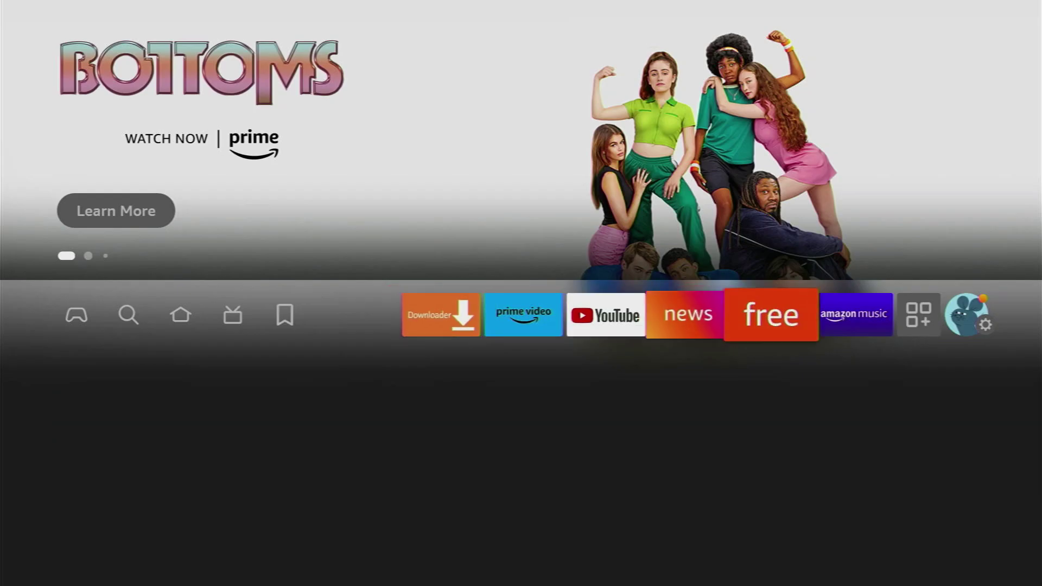
{"action": "key", "text": "Right"}
{"action": "key", "text": "Right"}
{"action": "key", "text": "Right"}
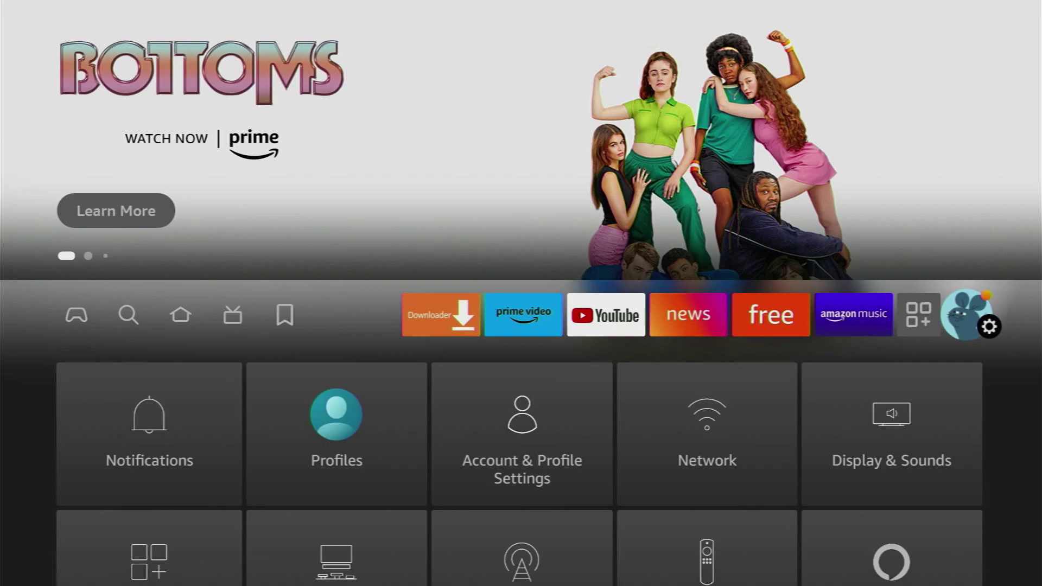
{"action": "key", "text": "Down"}
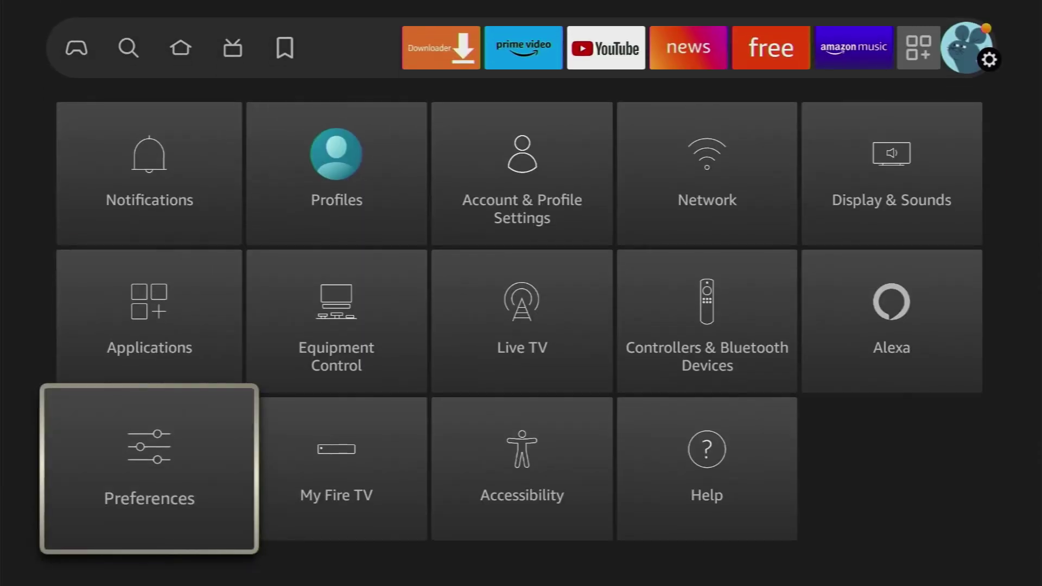
{"action": "key", "text": "Right"}
{"action": "key", "text": "Return"}
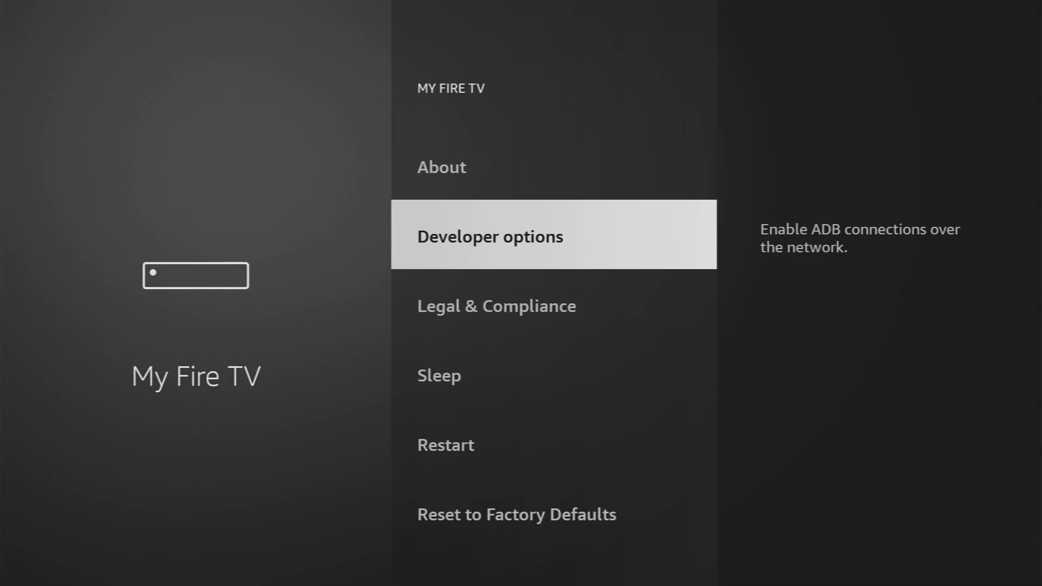
Turn on Install unknown apps for Aptoide TV in the developer options
{"action": "key", "text": "Return"}
{"action": "key", "text": "Down"}
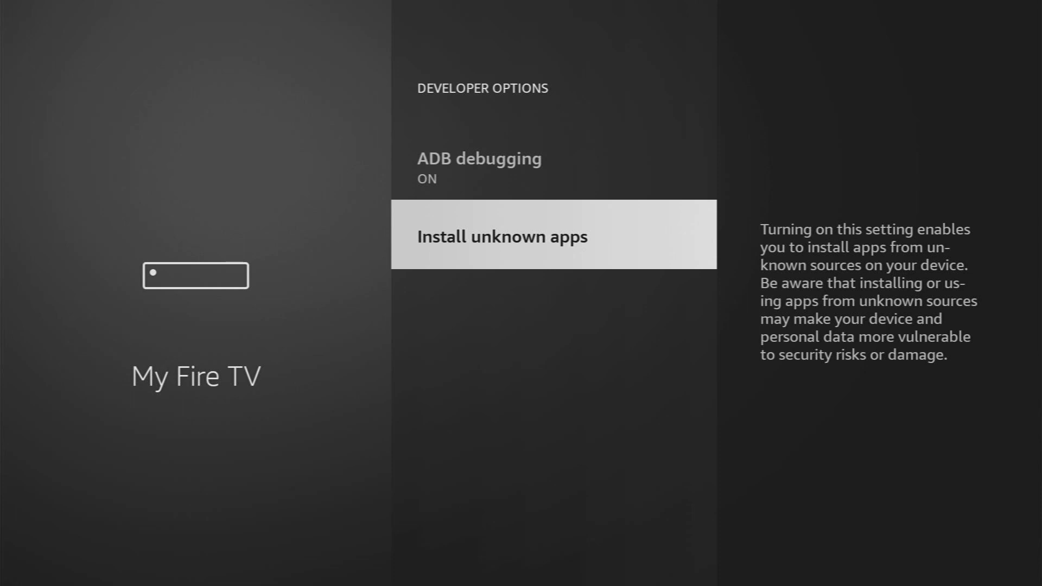
{"action": "key", "text": "Return"}
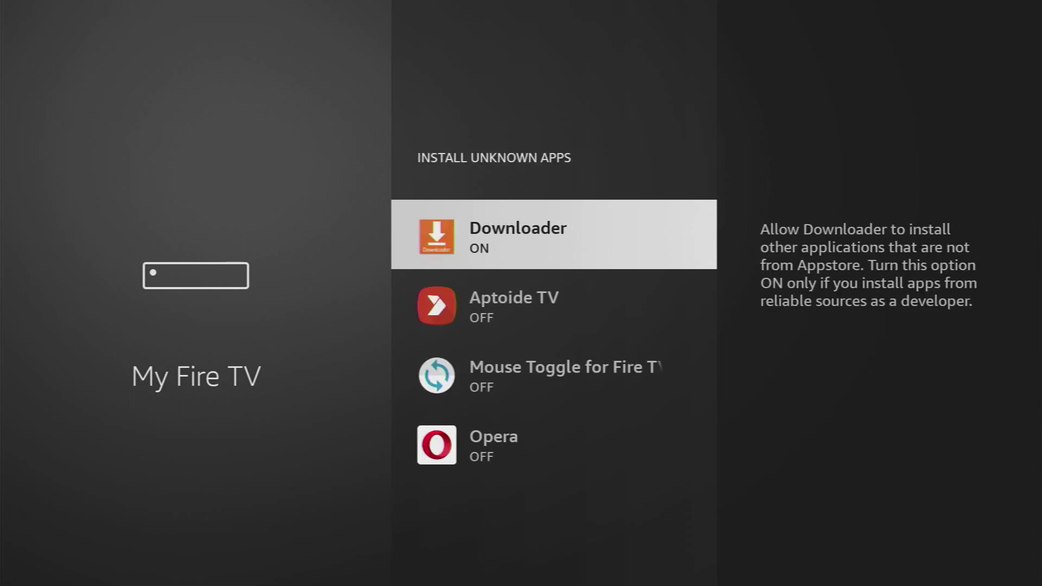
{"action": "key", "text": "Down"}
{"action": "key", "text": "Return"}
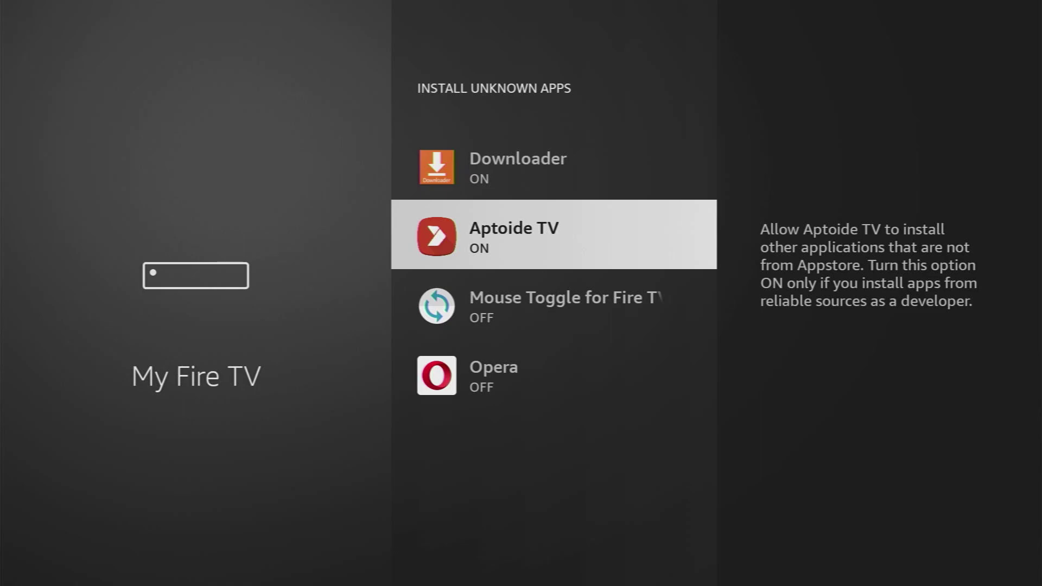
Move Aptoide TV to the front of Your Apps & Channels
{"action": "key", "text": "Home"}
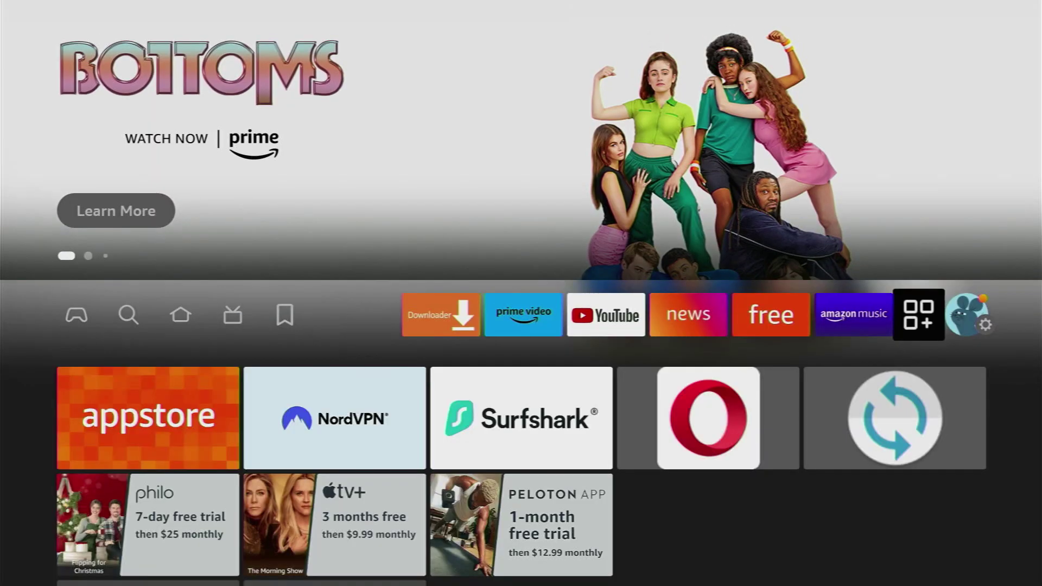
{"action": "key", "text": "Return"}
{"action": "key", "text": "Down"}
{"action": "key", "text": "Down"}
{"action": "key", "text": "Right"}
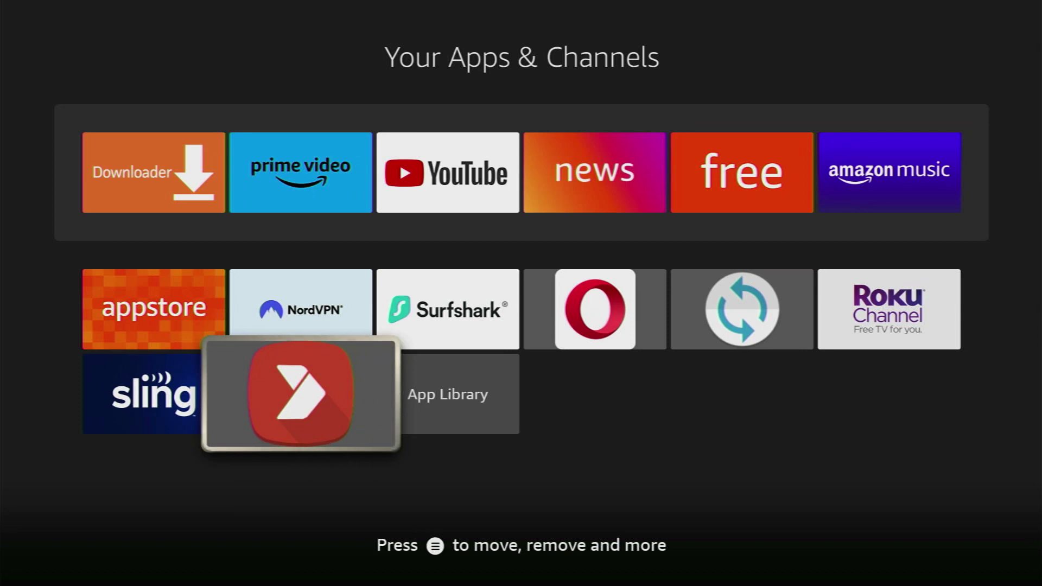
{"action": "key", "text": "Menu"}
{"action": "key", "text": "Down"}
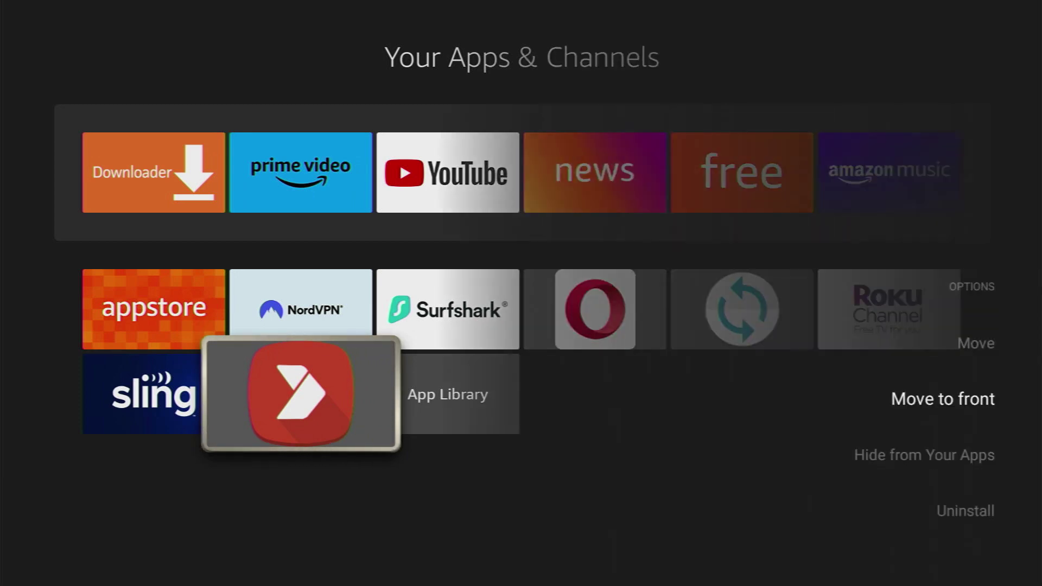
{"action": "key", "text": "Return"}
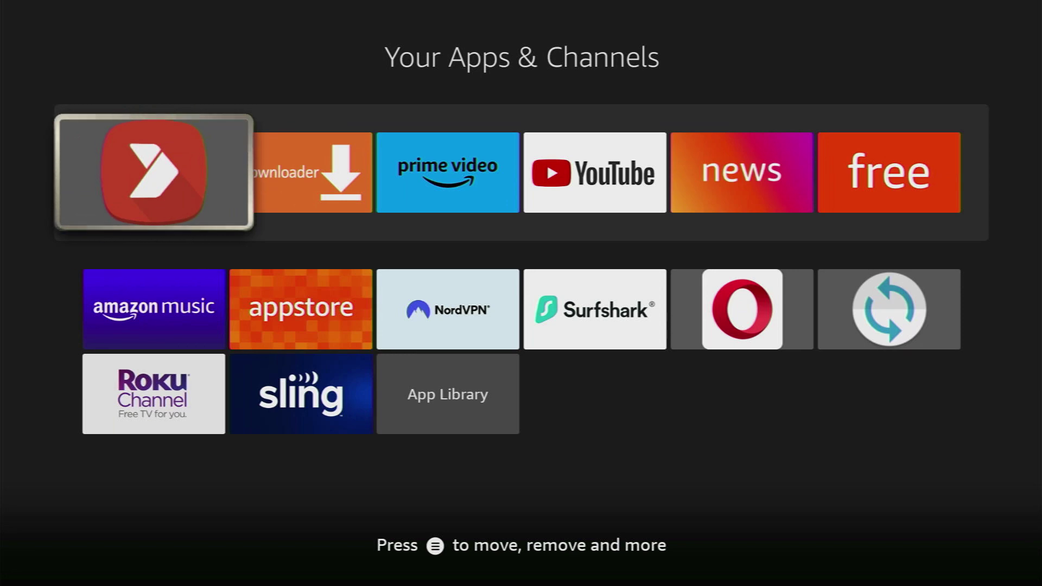
Launch Aptoide TV and allow it to access photos, media, and files on the device
{"action": "key", "text": "Return"}
{"action": "key", "text": "Return"}
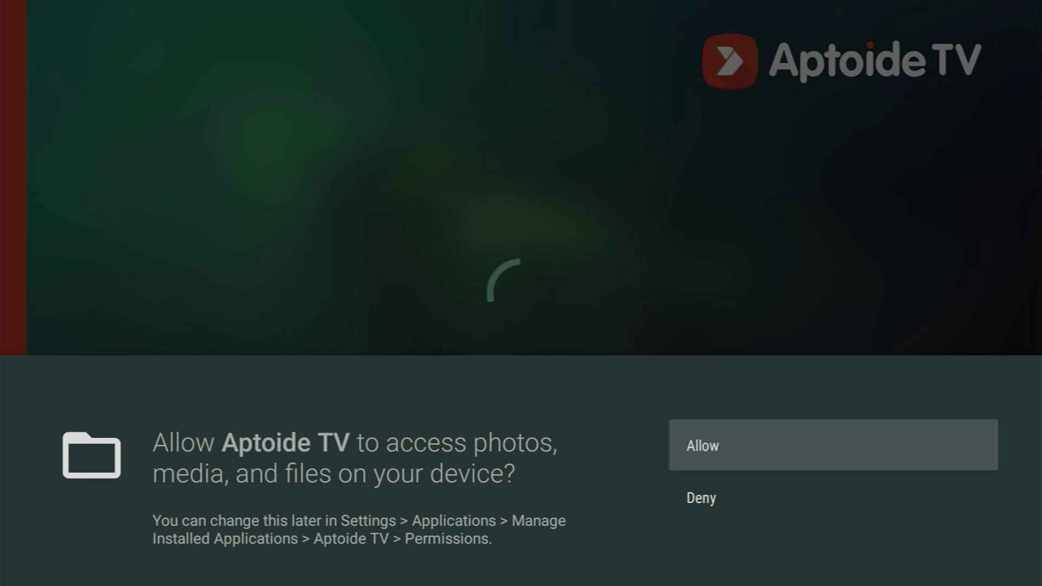
{"action": "key", "text": "Return"}
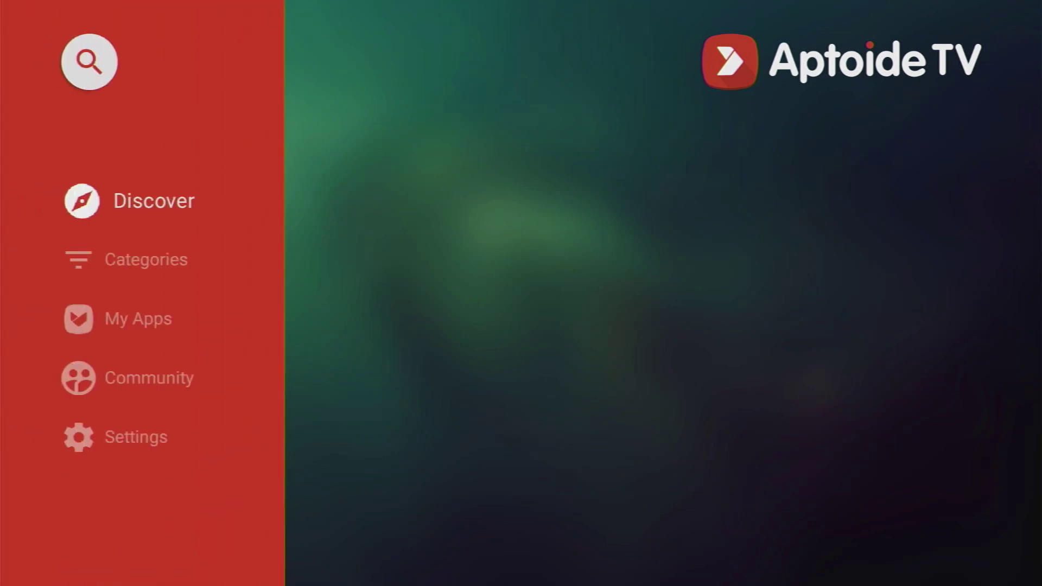
Search Aptoide TV for "stremio"
{"action": "key", "text": "Up"}
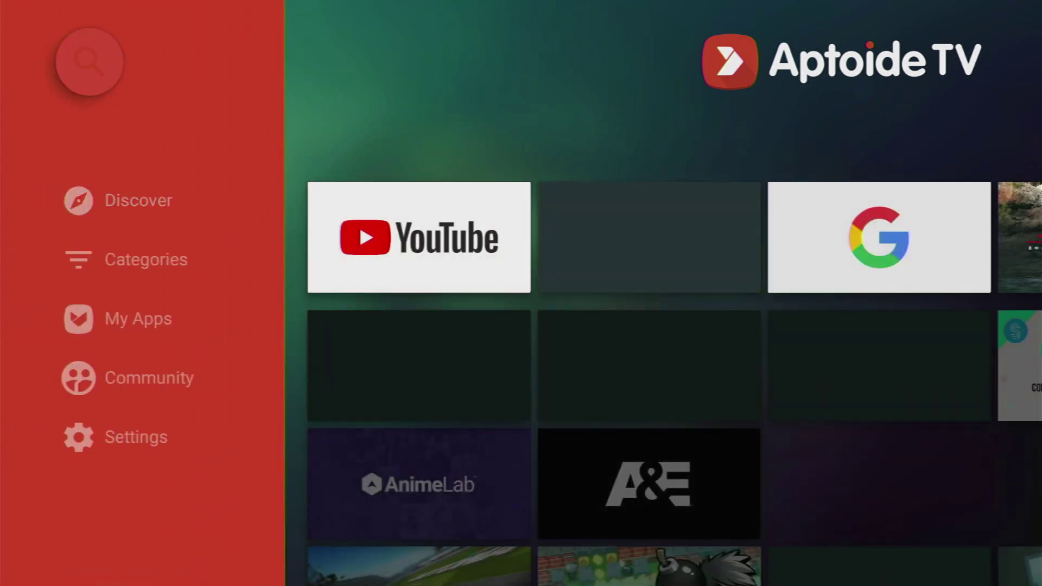
{"action": "key", "text": "Return"}
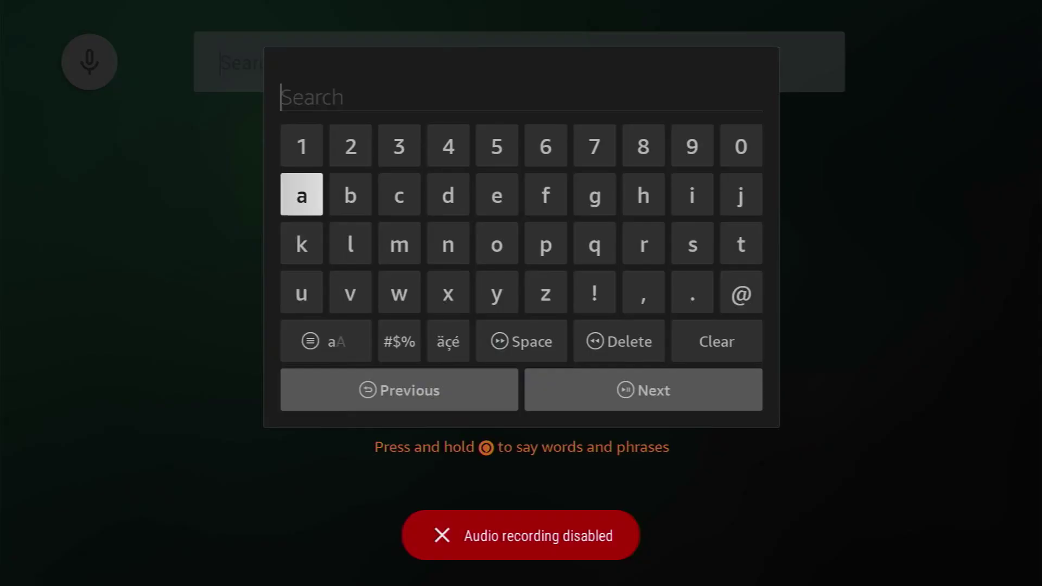
{"action": "key", "text": "Down"}
{"action": "key", "text": "Right"}
{"action": "key", "text": "Right"}
{"action": "key", "text": "Right"}
{"action": "key", "text": "Right"}
{"action": "key", "text": "Right"}
{"action": "key", "text": "Right"}
{"action": "key", "text": "Right"}
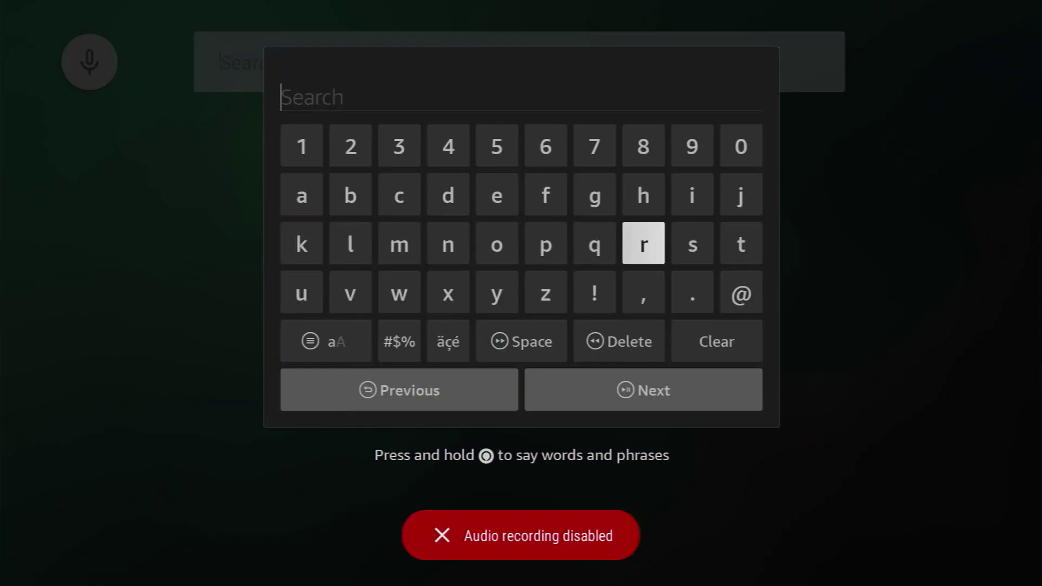
{"action": "key", "text": "Right"}
{"action": "key", "text": "Return"}
{"action": "key", "text": "Right"}
{"action": "key", "text": "Return"}
{"action": "key", "text": "Left"}
{"action": "type", "text": "remio"}
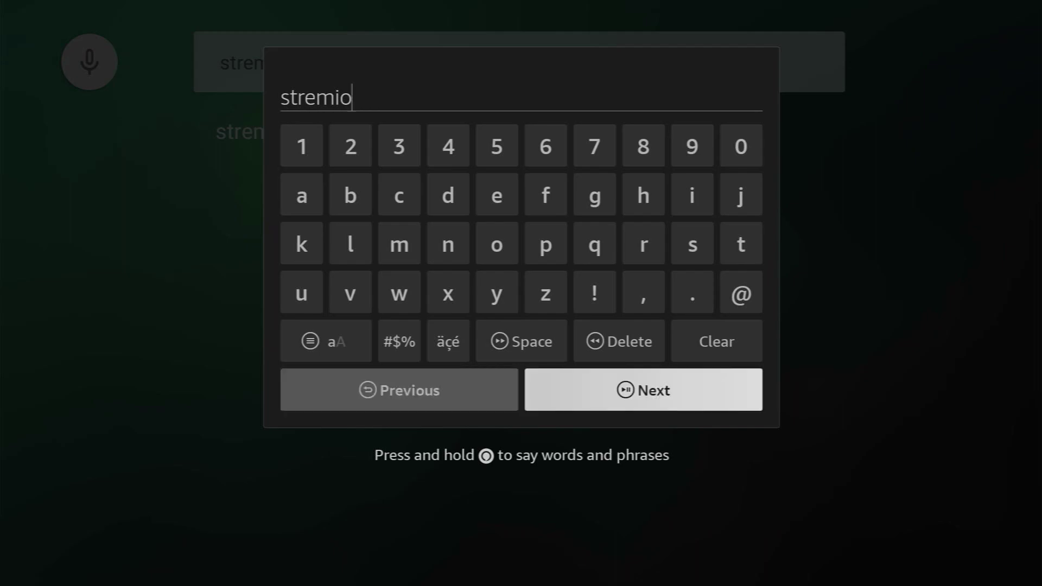
{"action": "key", "text": "Return"}
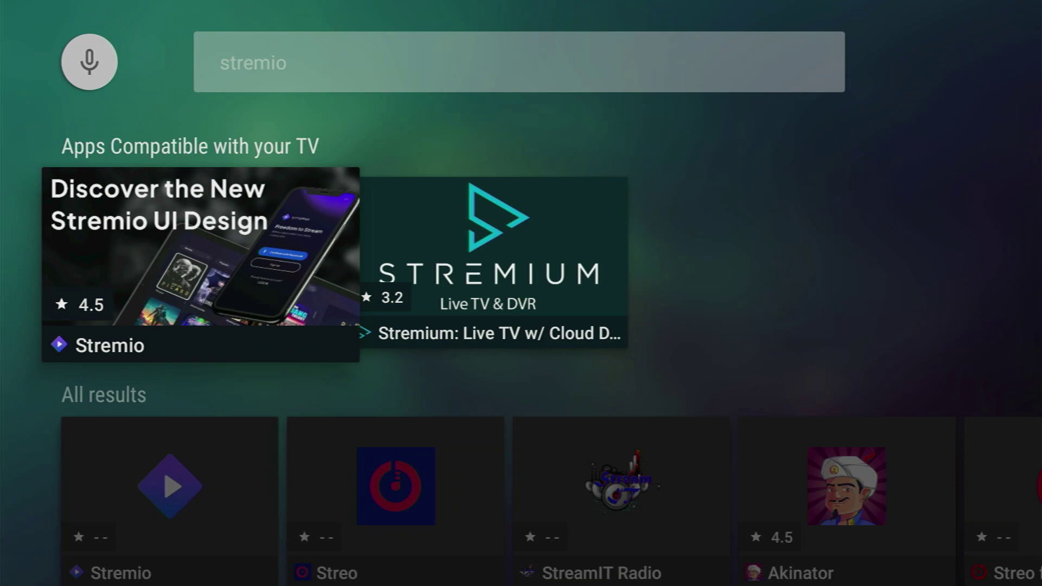
Open the Stremio app from the TV-compatible results and install it
{"action": "key", "text": "Return"}
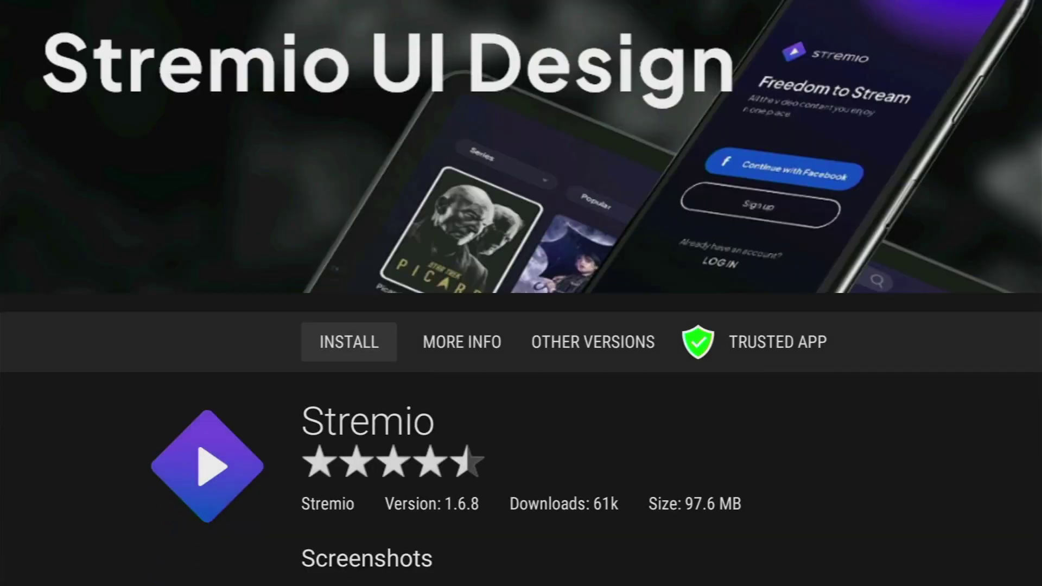
{"action": "key", "text": "Right"}
{"action": "key", "text": "Left"}
{"action": "key", "text": "Return"}
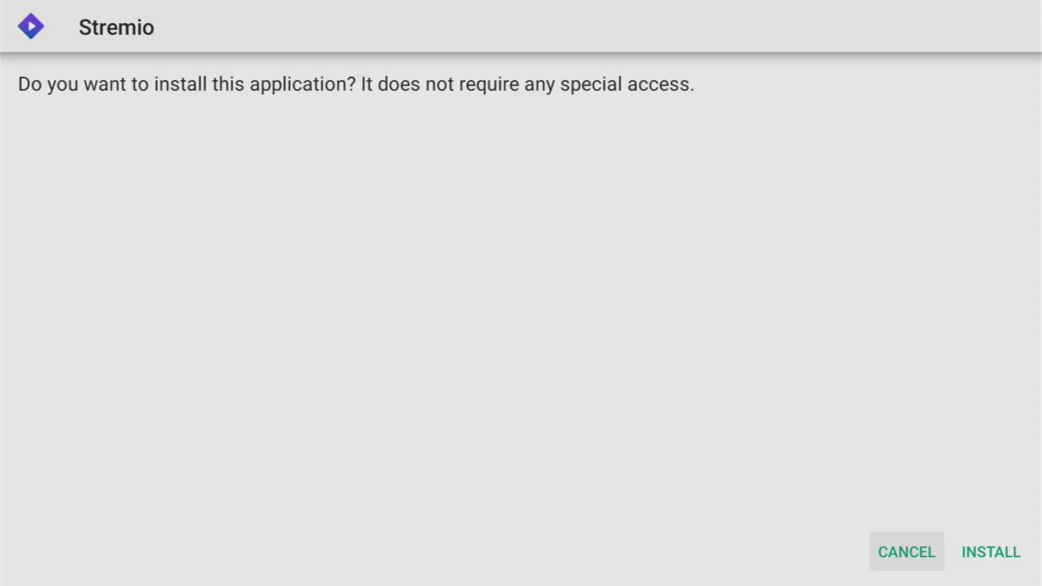
{"action": "key", "text": "Right"}
{"action": "key", "text": "Return"}
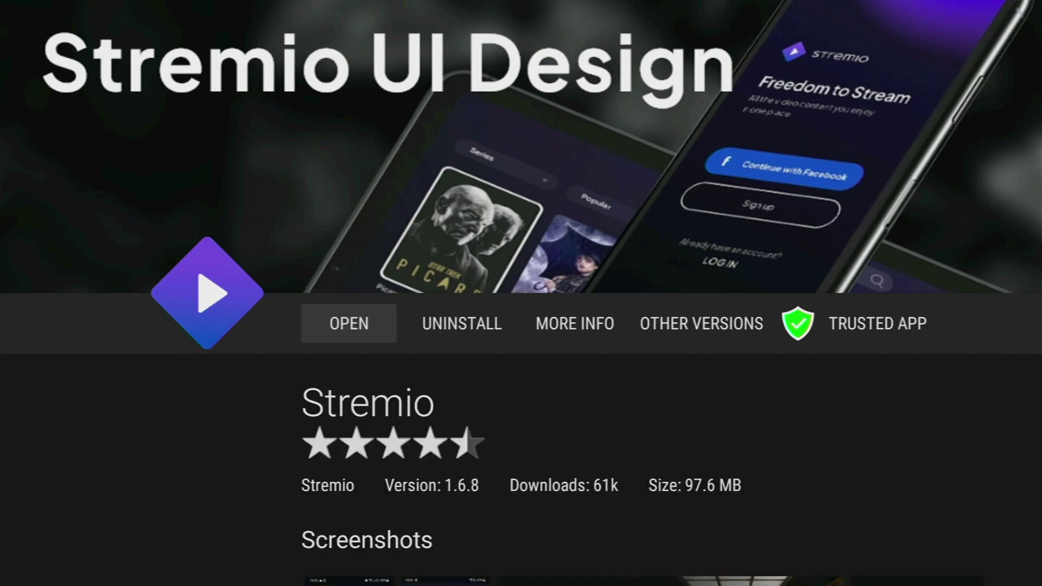
Return to the home screen and move Stremio to the front of Your Apps & Channels
{"action": "key", "text": "Home"}
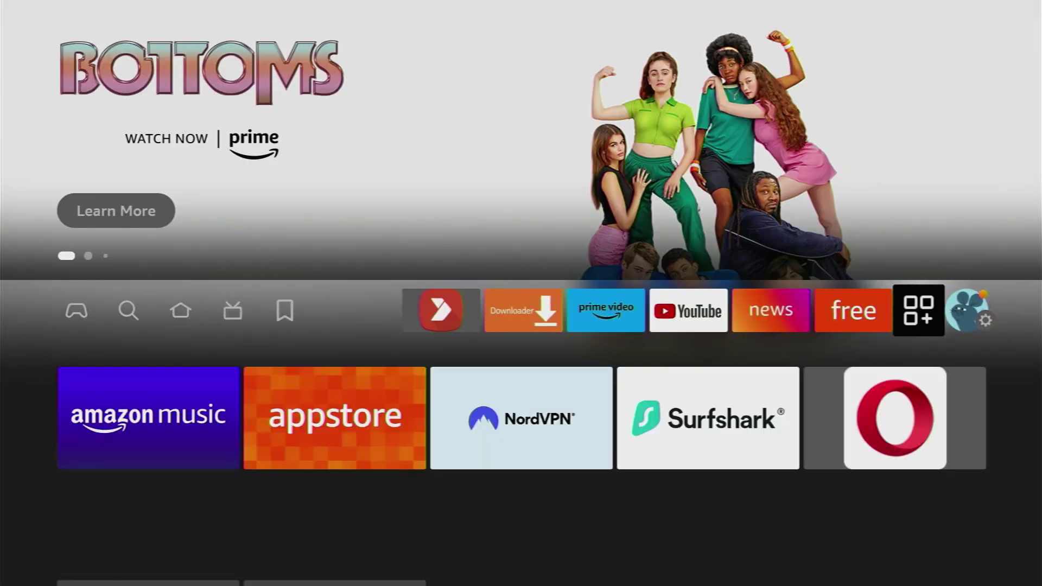
{"action": "key", "text": "Return"}
{"action": "key", "text": "Down"}
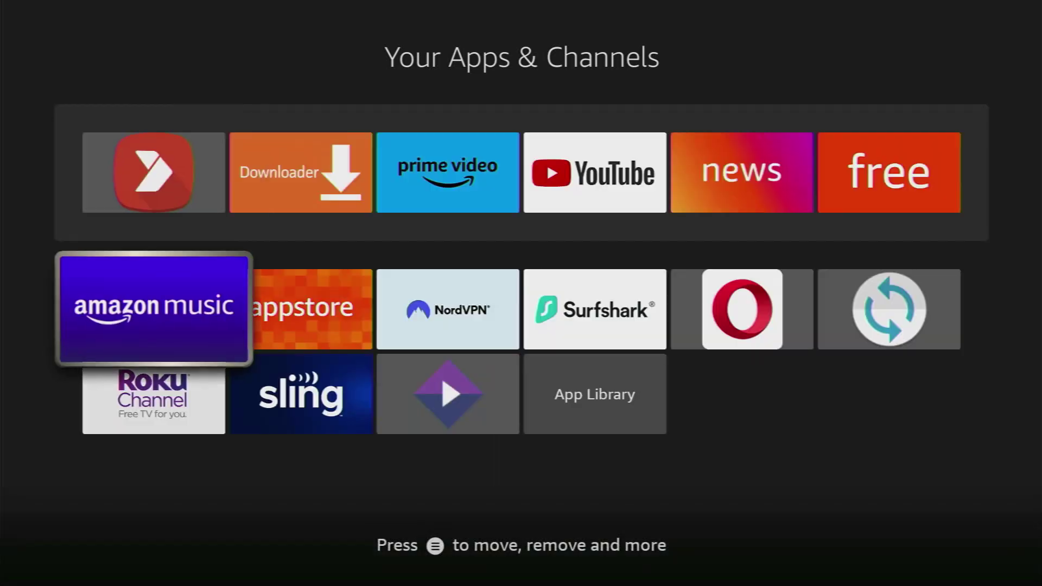
{"action": "key", "text": "Down"}
{"action": "key", "text": "Right"}
{"action": "key", "text": "Right"}
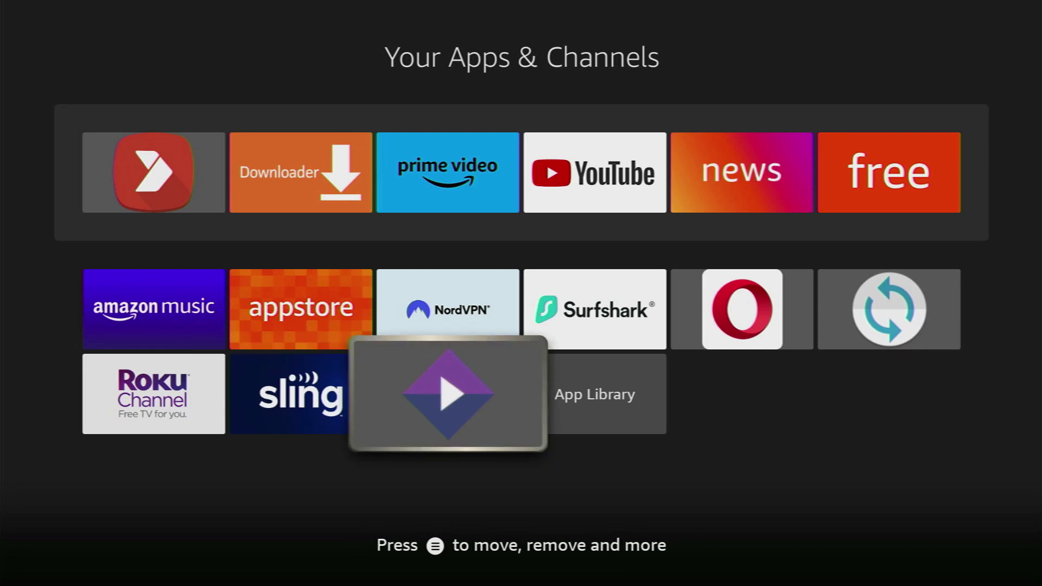
{"action": "key", "text": "Menu"}
{"action": "key", "text": "Down"}
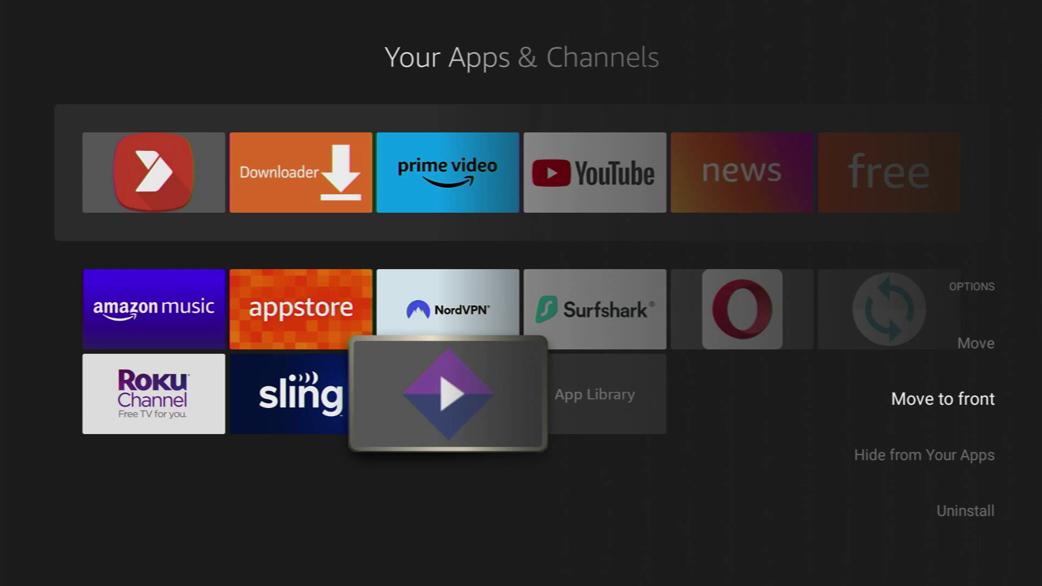
{"action": "key", "text": "Return"}
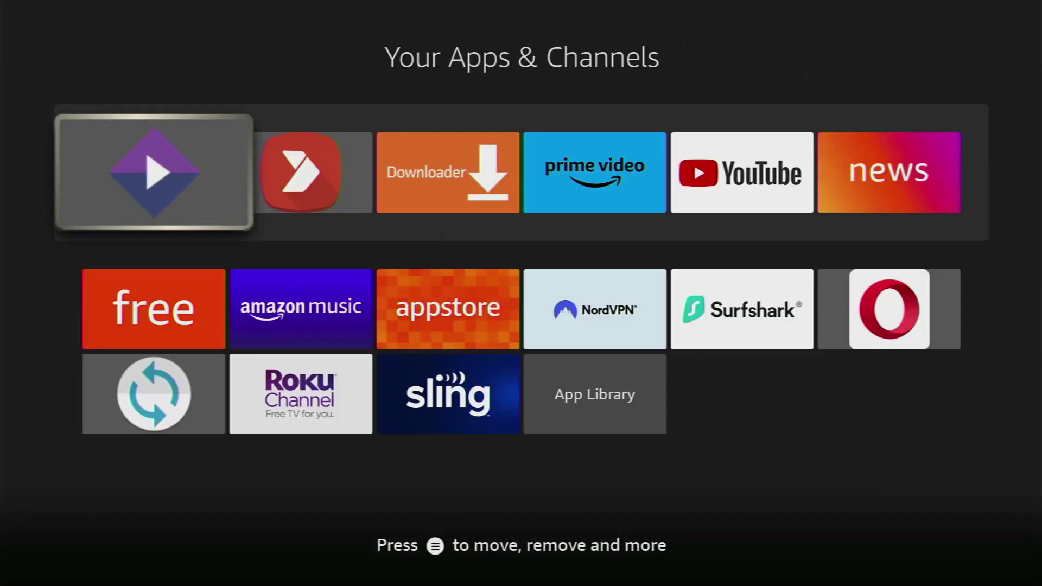
Launch Stremio and allow it to send automatic anonymous error reports
{"action": "key", "text": "Return"}
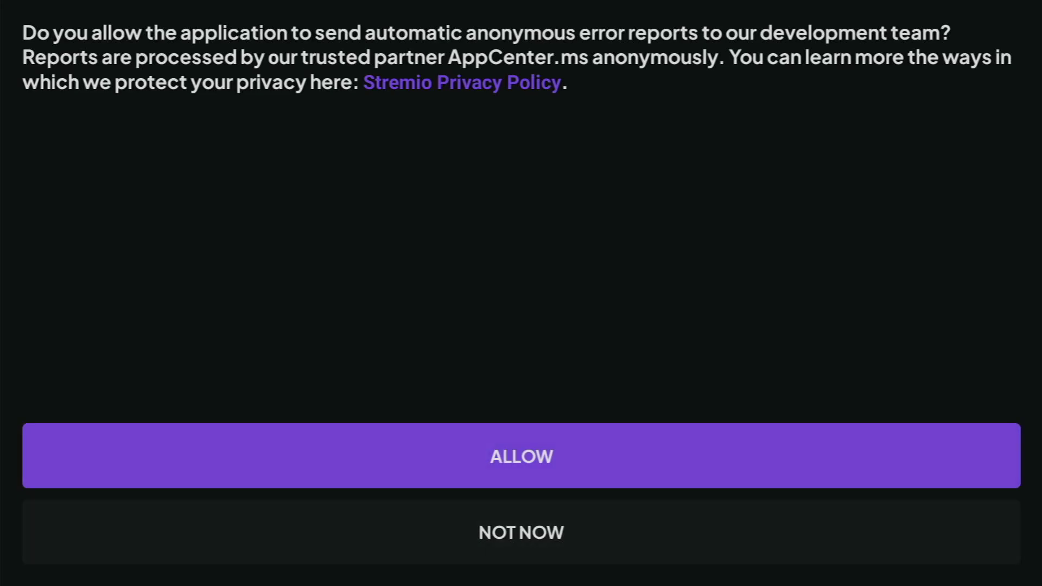
{"action": "key", "text": "Return"}
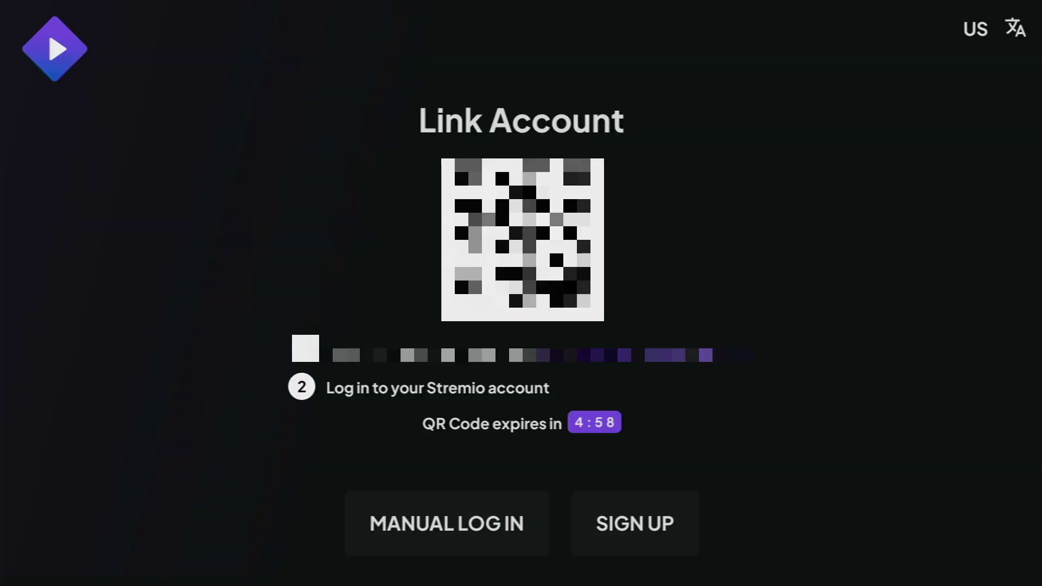